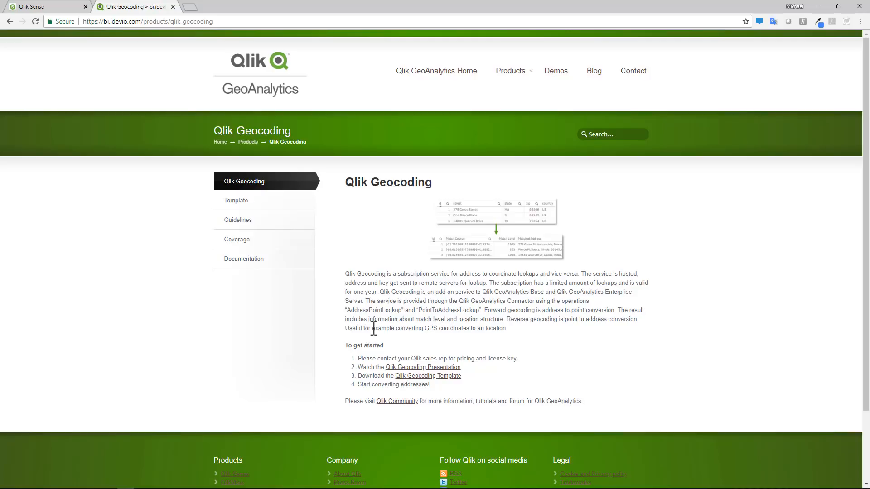
Open the GeoCoding example sheet in the Stores - Geocoding app and examine the store locations and routes on the larger map
click(55, 7)
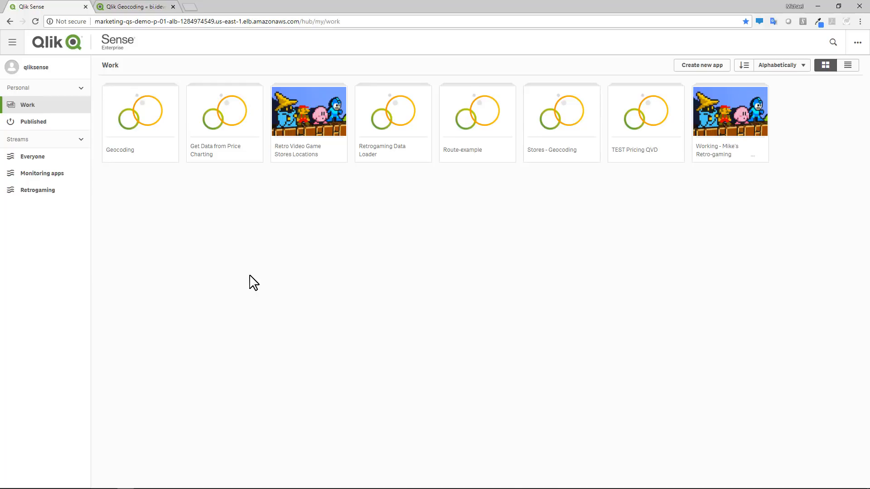
click(558, 133)
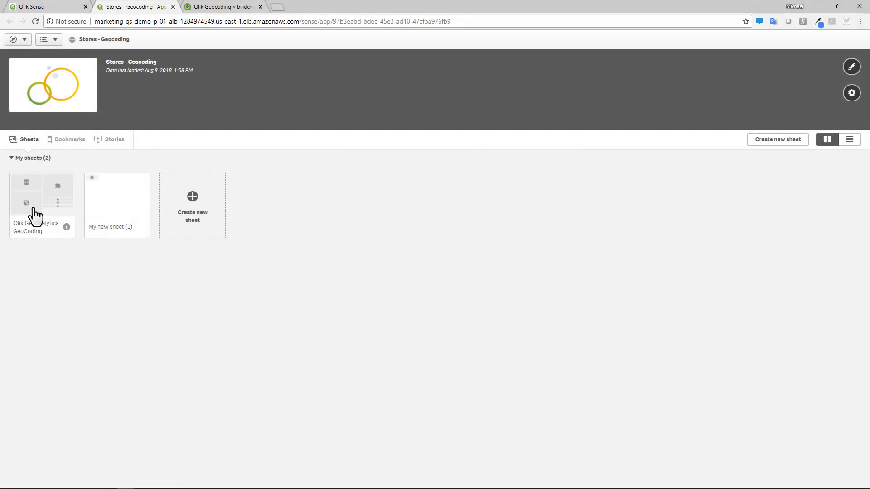
click(33, 209)
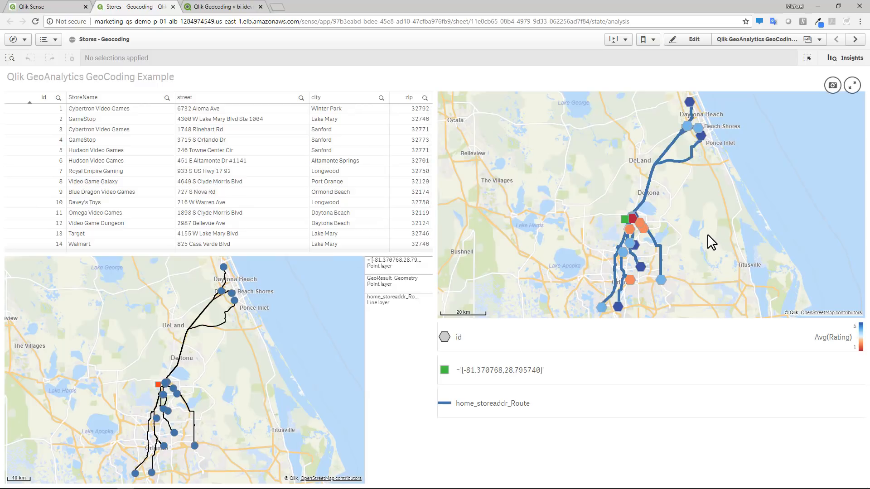
scroll(707, 245, up, 2)
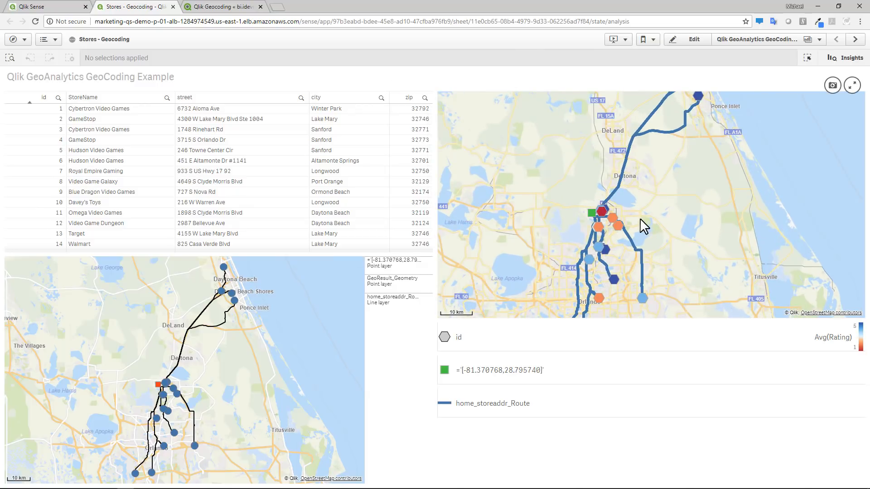
scroll(642, 218, up, 1)
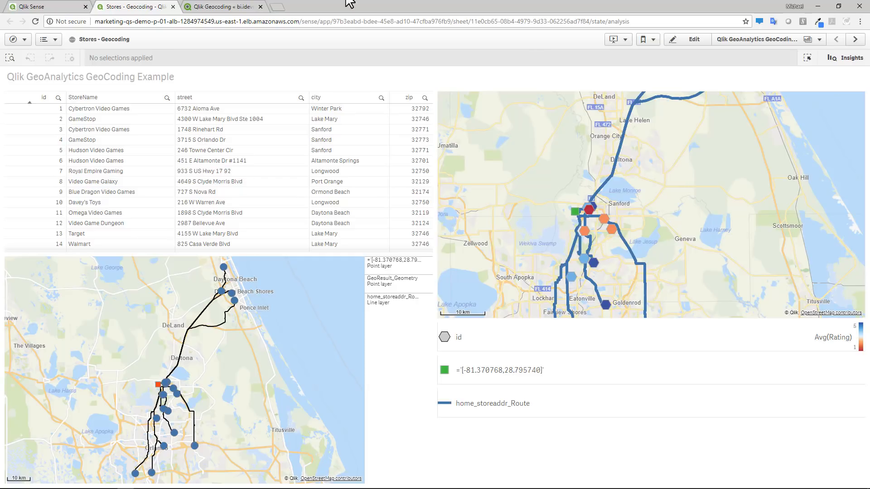
Close the Stores - Geocoding app and create and open a new app named "Mikes Video Game Stores"
click(174, 6)
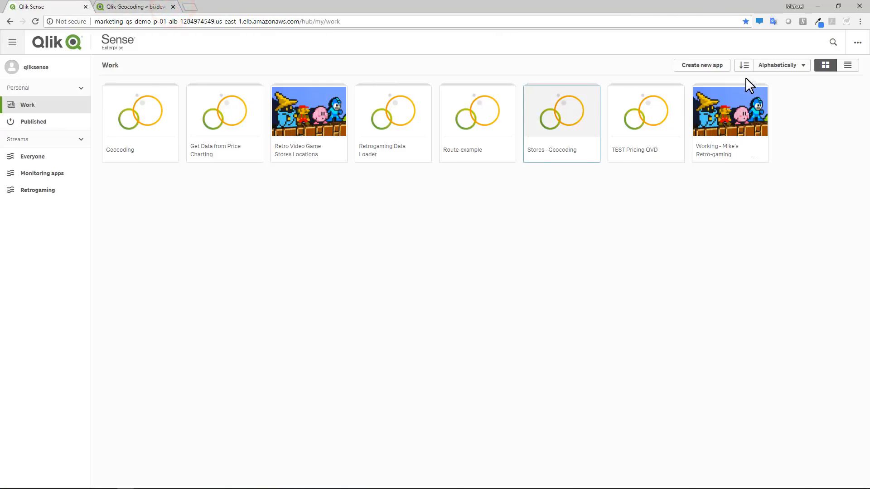
click(720, 67)
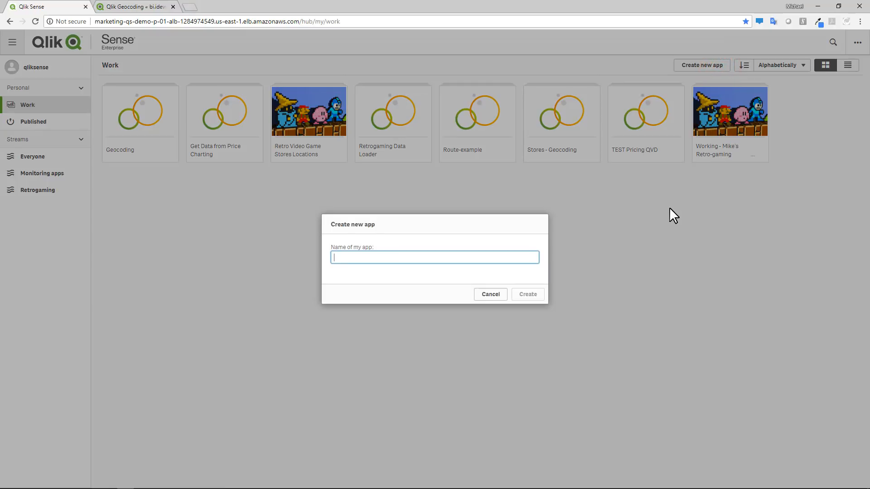
text(Mikes Video Game Stores)
click(531, 294)
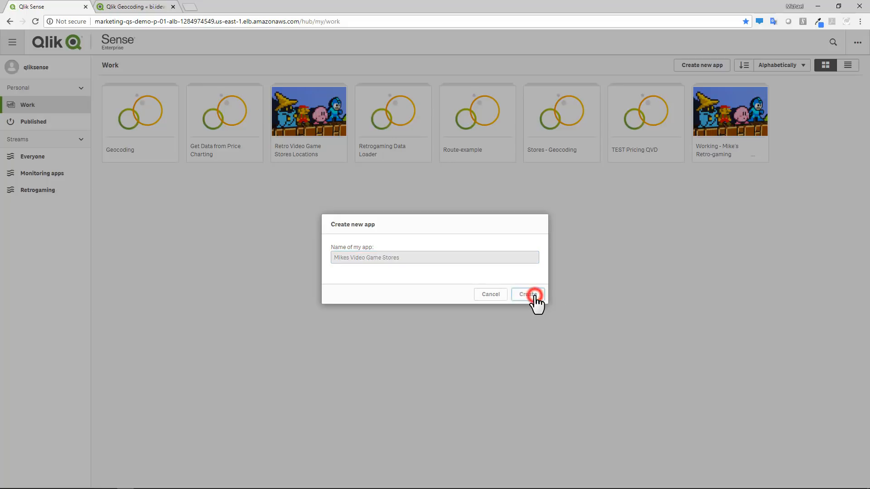
click(534, 295)
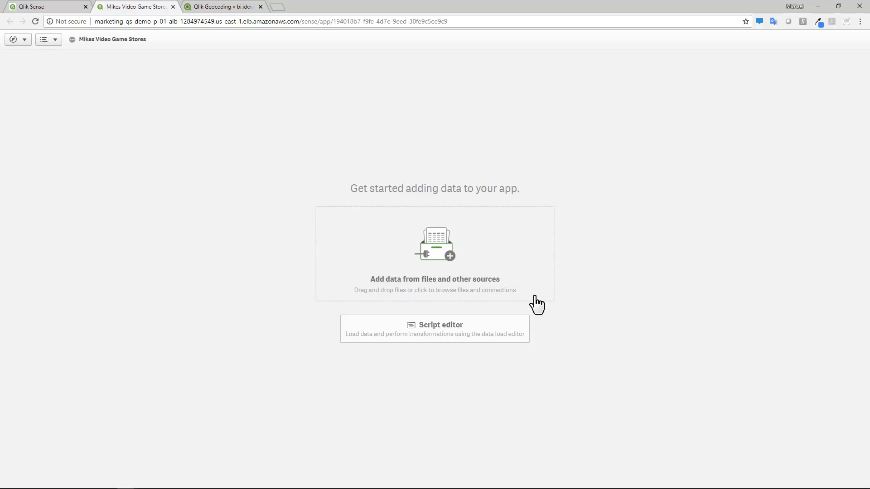
Load video_game_stores.xlsx from the C:\Data folder into the new app
key(alt+Tab)
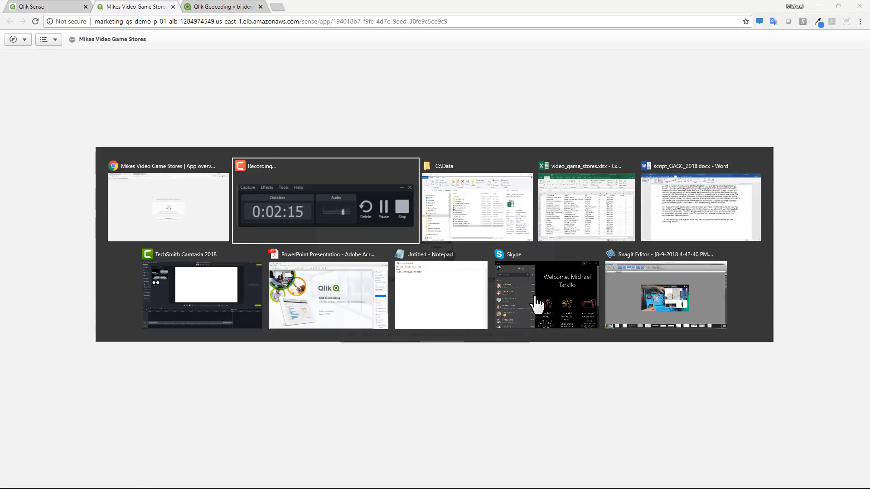
key(alt+Tab)
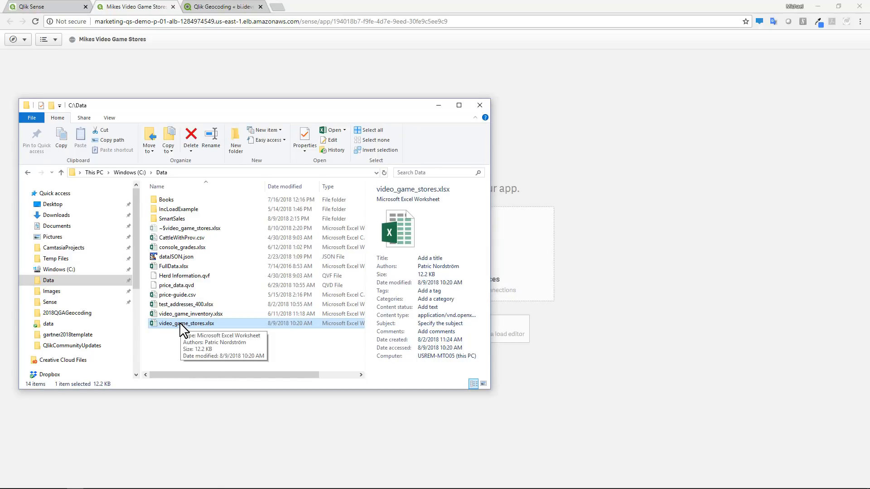
drag(182, 325, 579, 203)
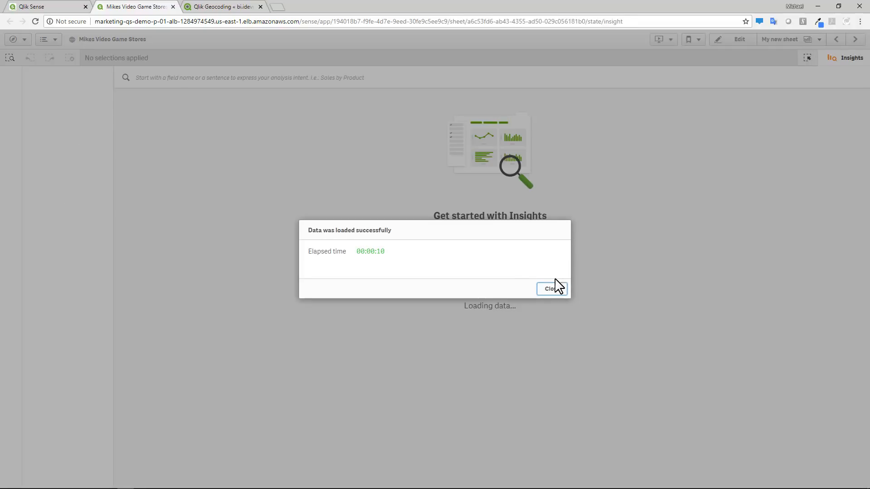
click(555, 289)
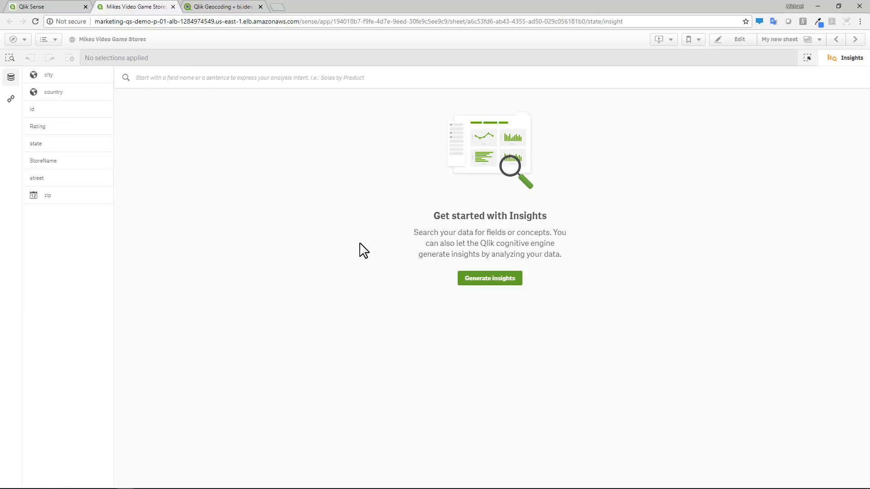
Leave Insights, put the empty sheet in edit mode, and place a table covering its upper-left area with id as the first dimension
click(843, 59)
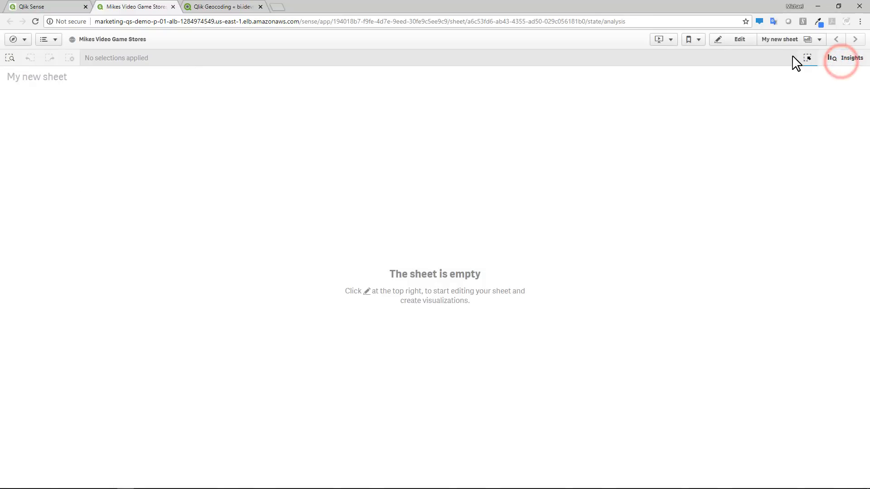
click(723, 39)
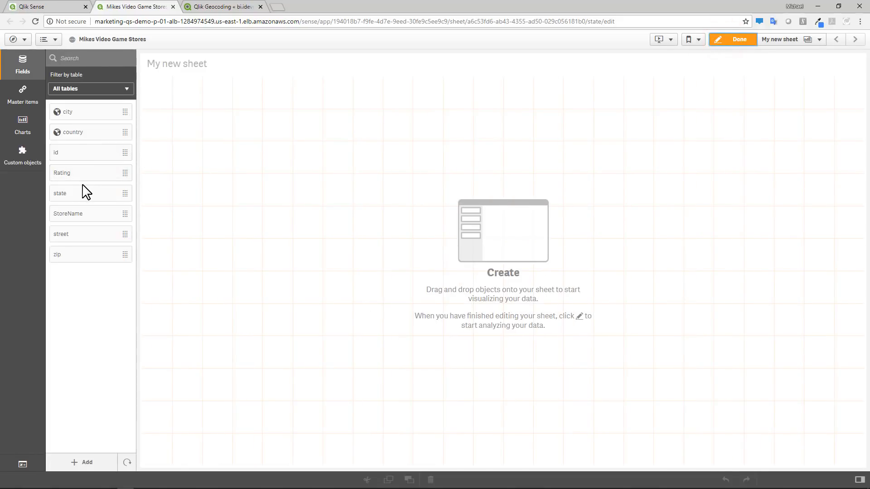
click(23, 122)
drag(75, 344, 254, 304)
drag(444, 463, 443, 300)
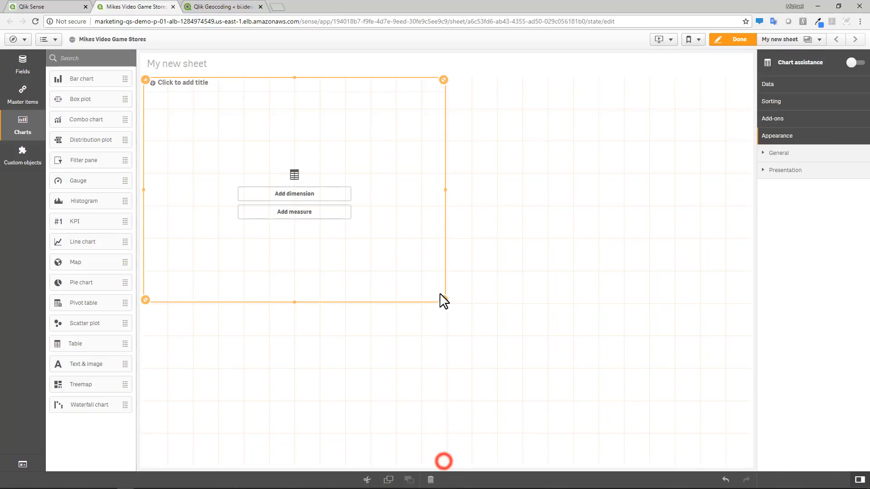
click(340, 196)
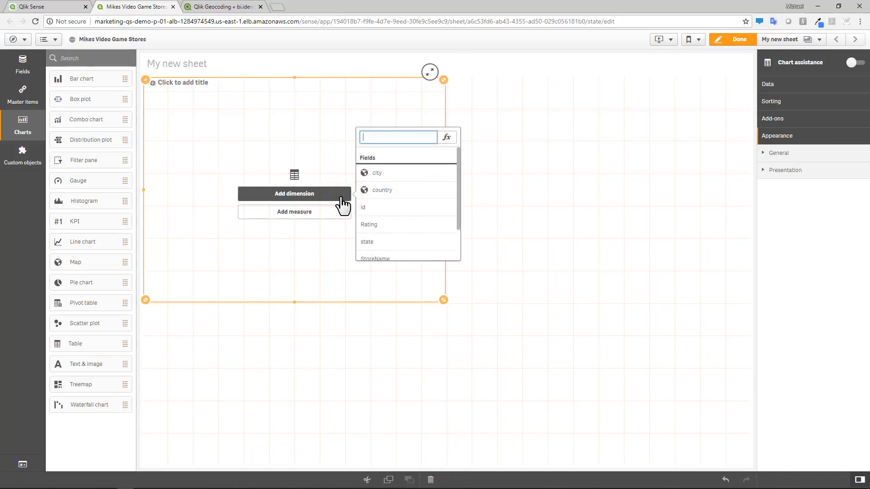
click(372, 207)
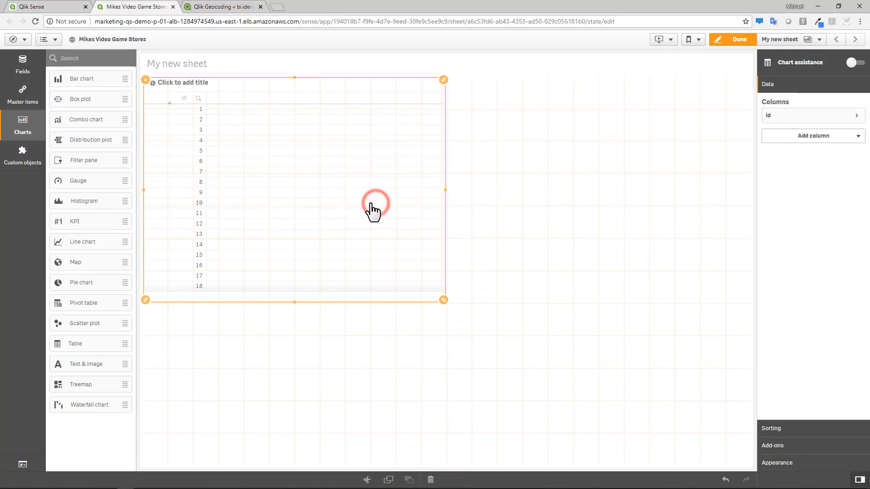
Add country, city, StoreName and zip as table columns and enlarge the table to fit all the store rows
click(26, 67)
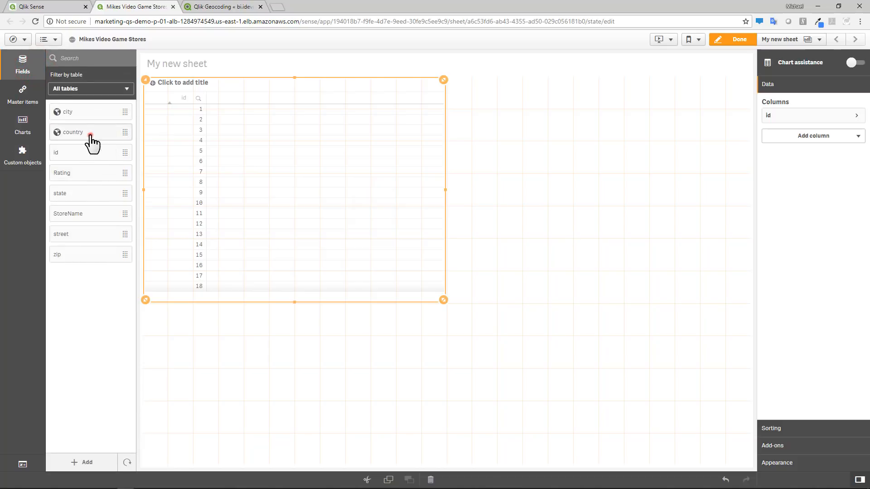
drag(90, 134, 229, 152)
click(254, 165)
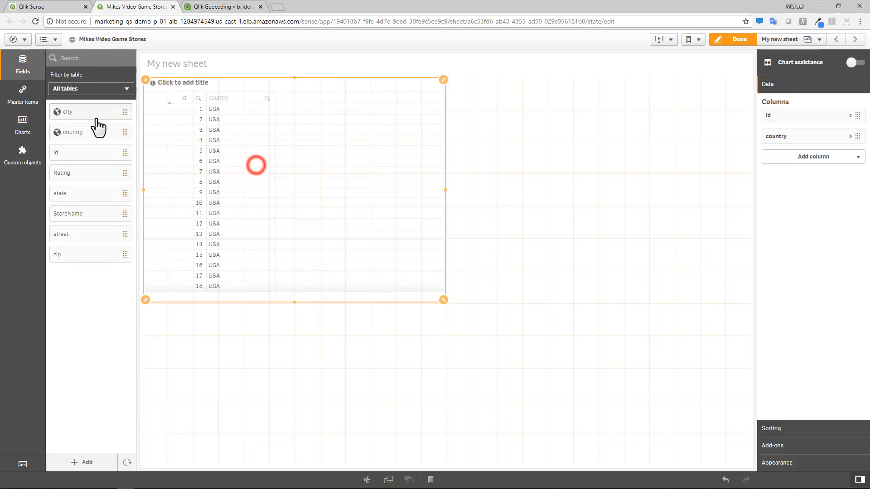
drag(94, 120, 224, 151)
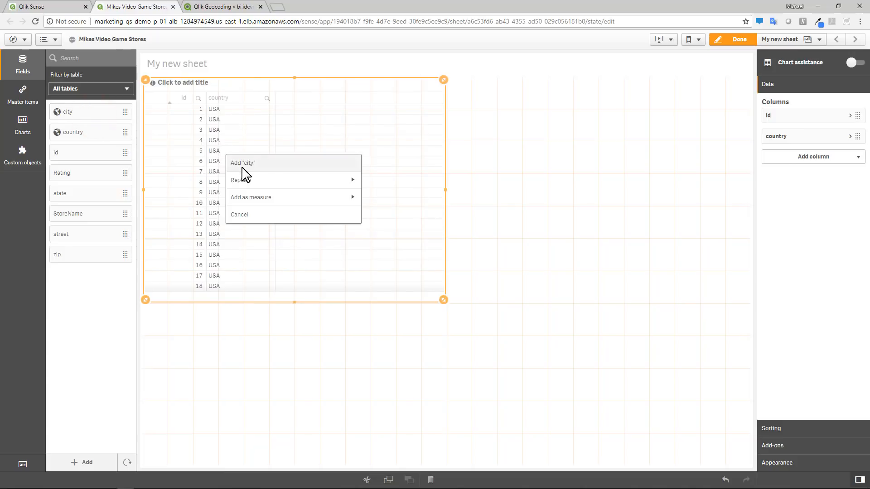
click(242, 169)
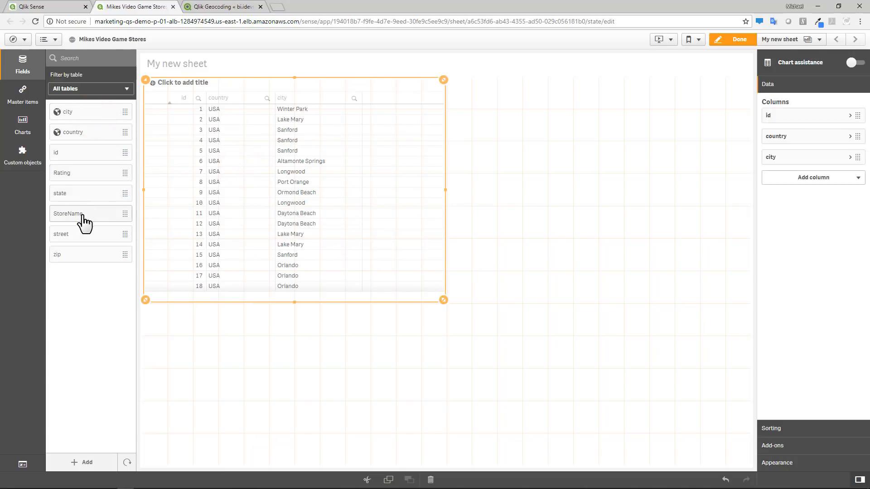
drag(83, 222, 258, 204)
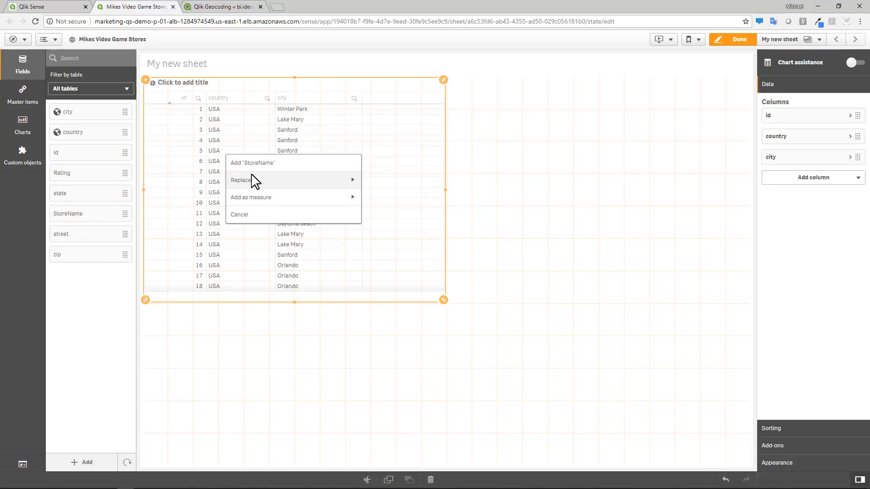
click(255, 167)
drag(95, 255, 281, 198)
click(280, 166)
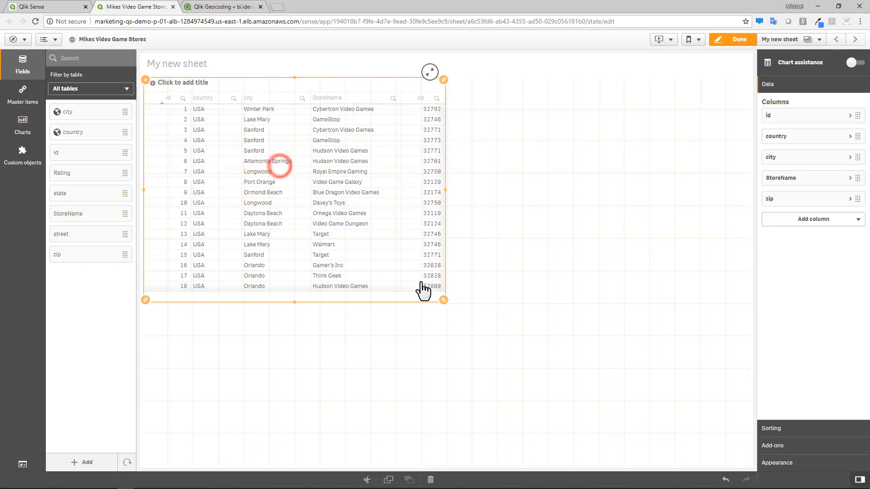
drag(444, 300, 502, 365)
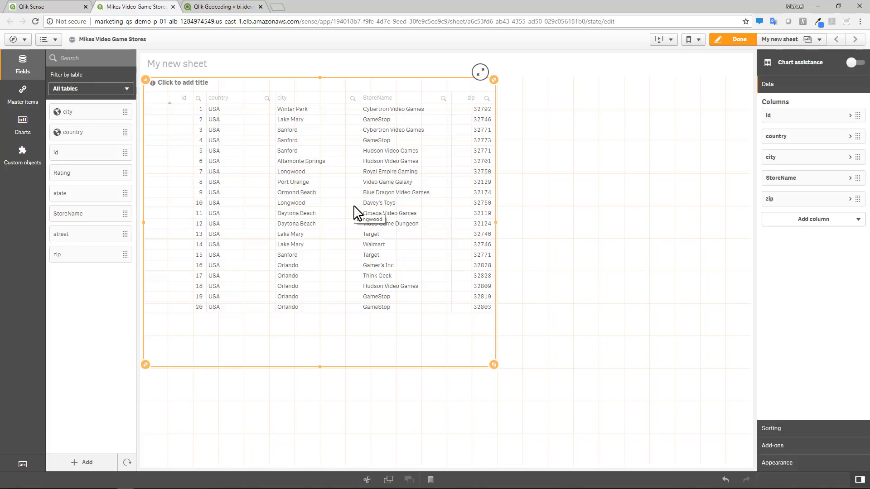
drag(496, 366, 497, 335)
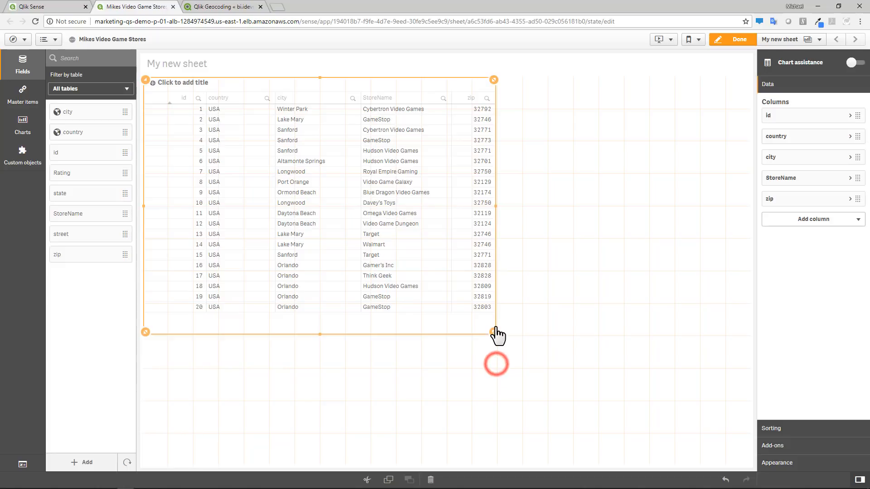
Open the app's data load editor in a separate browser tab
click(28, 42)
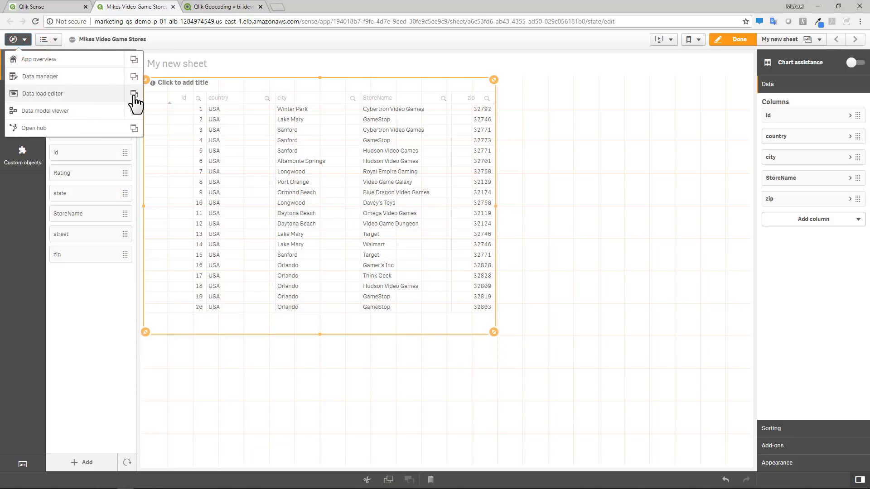
click(135, 95)
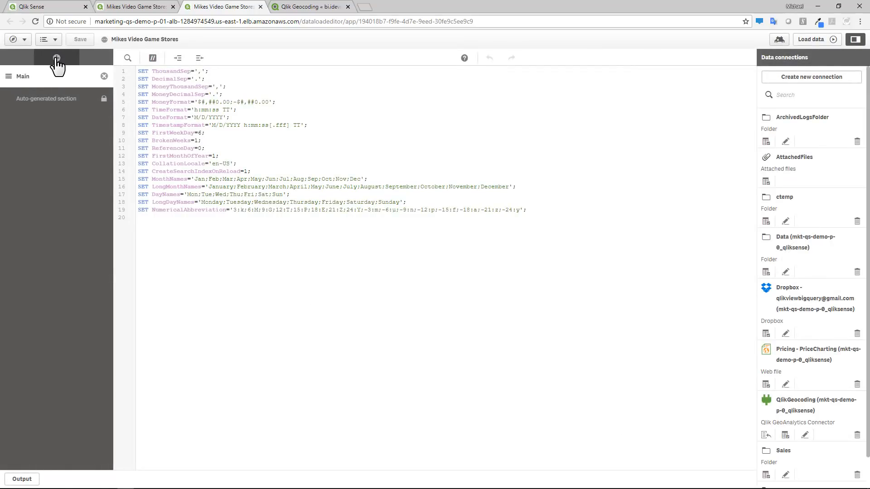
click(787, 80)
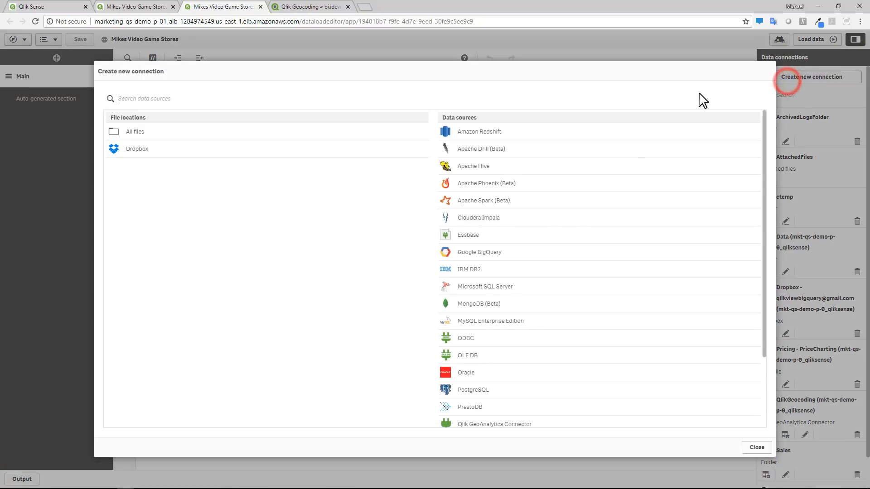
scroll(501, 368, down, 3)
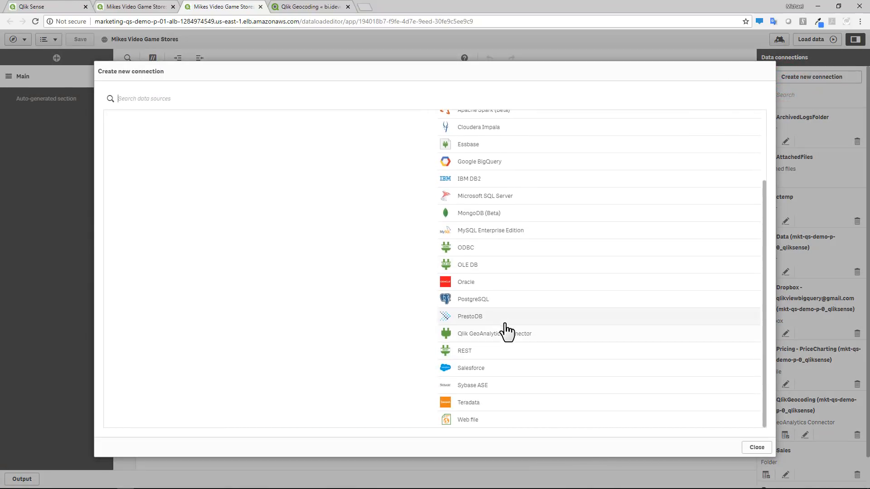
click(756, 448)
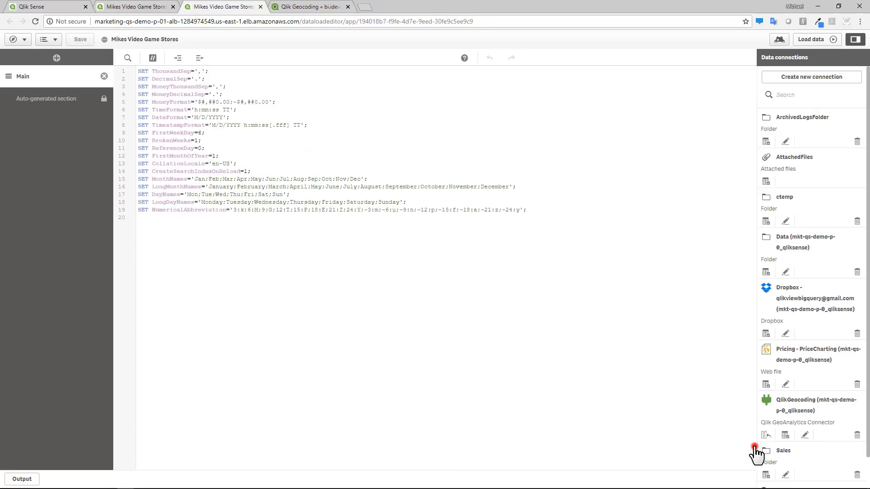
Delete the existing QlikGeocoding data connection
click(857, 436)
click(522, 292)
click(552, 293)
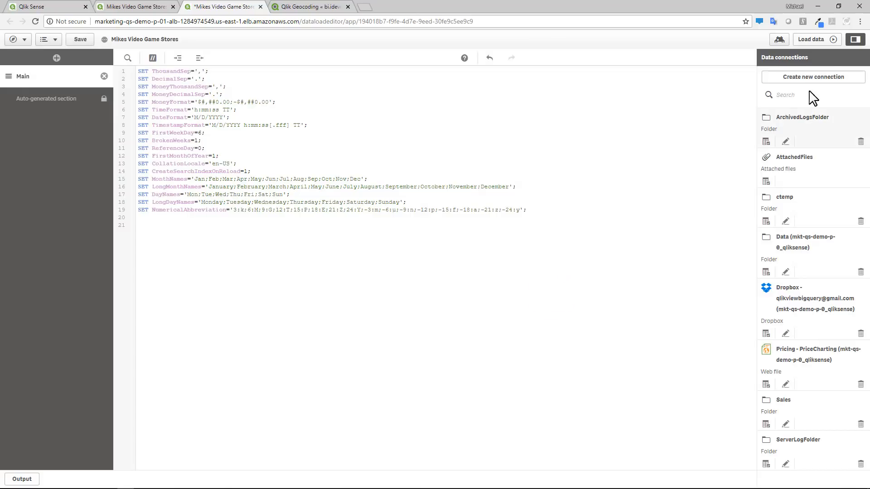
Start a new data connection with the Qlik GeoAnalytics Connector and set its GeoAnalytics server to Cloud
click(829, 77)
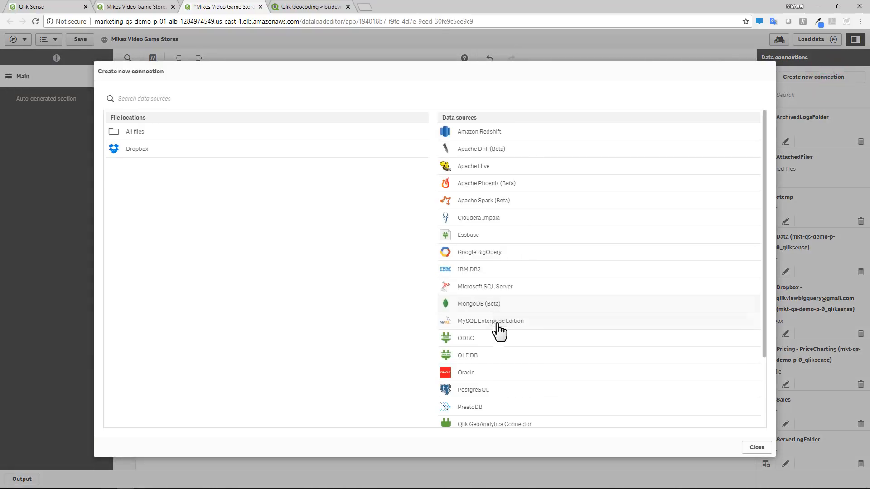
scroll(502, 392, down, 2)
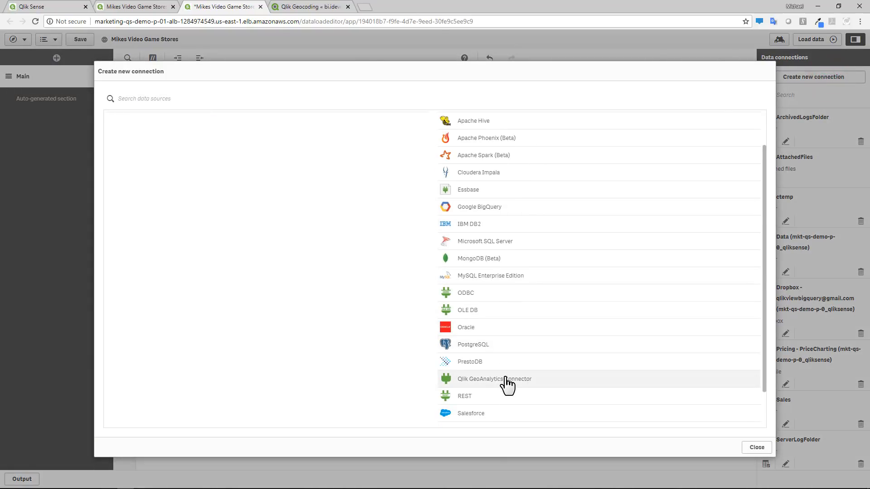
click(507, 383)
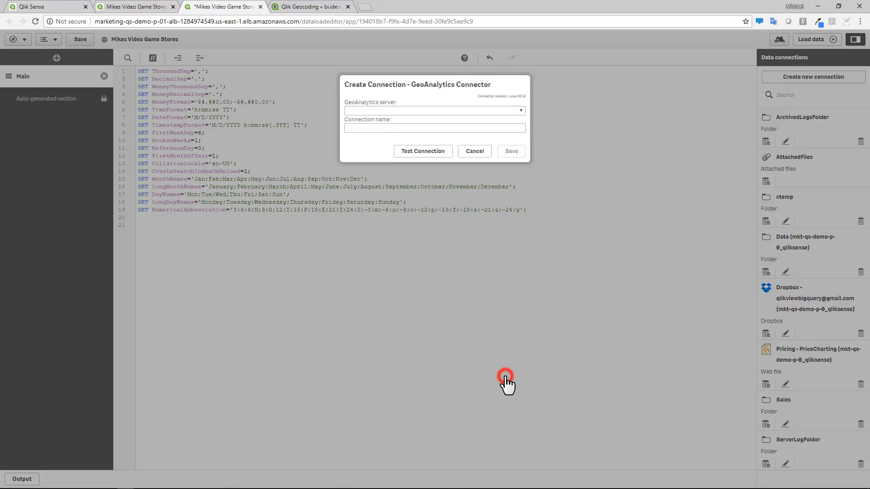
click(460, 111)
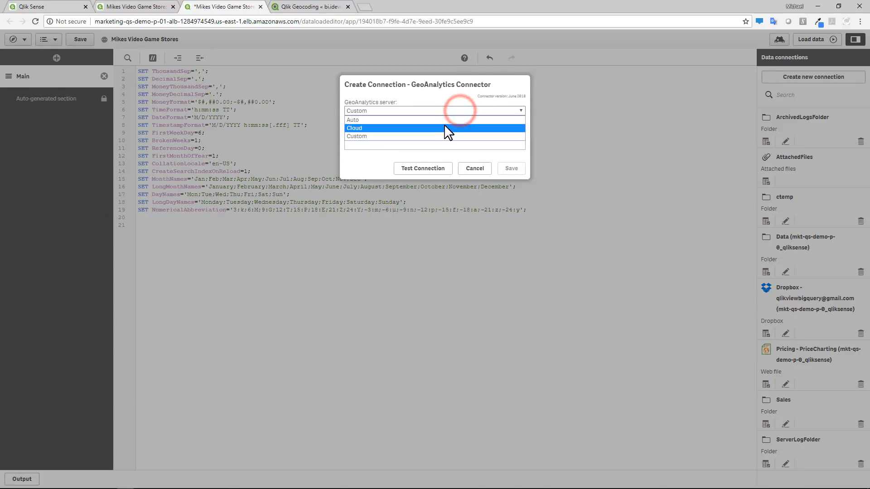
click(445, 127)
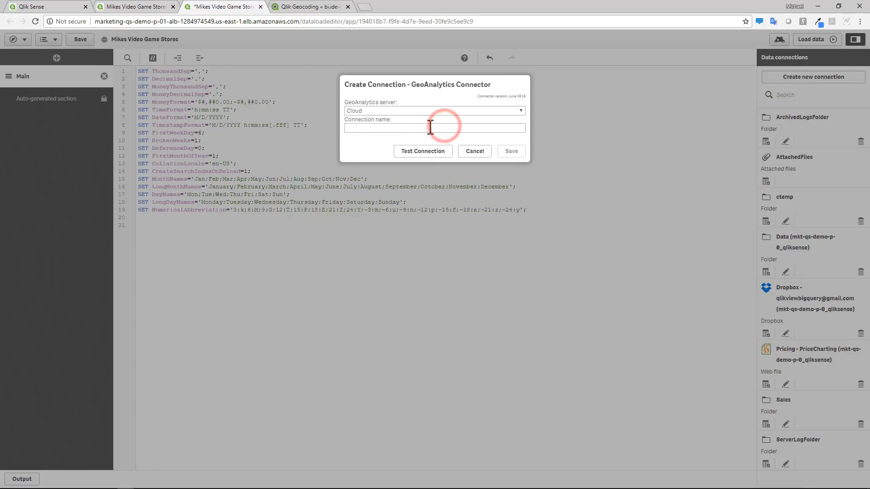
Name the connection MikeGeoCoding, test it and save it
click(430, 128)
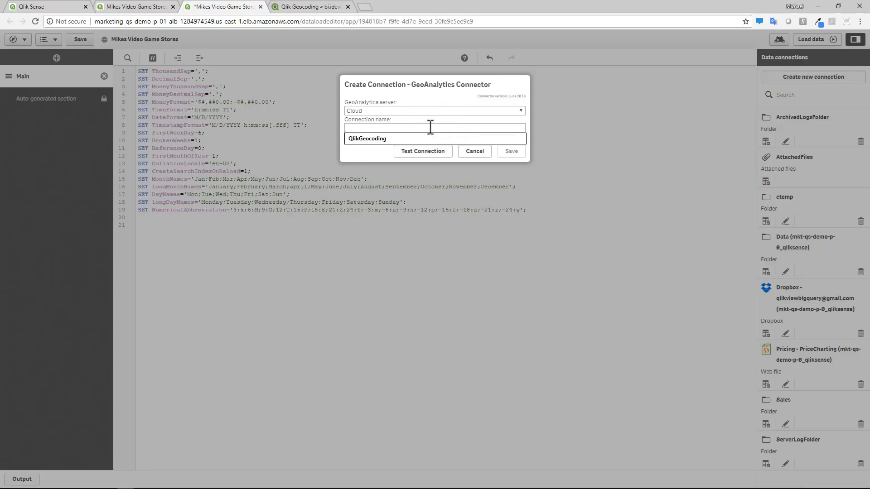
text(MikeGeo)
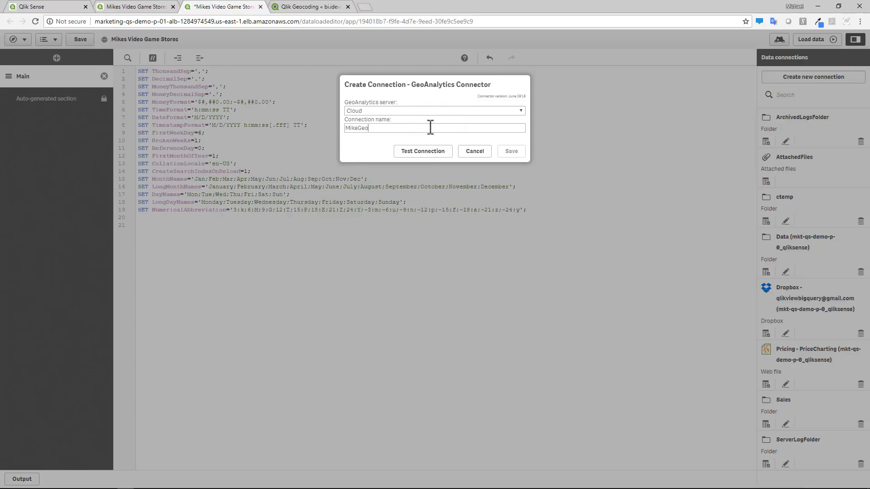
text(Coding)
click(432, 154)
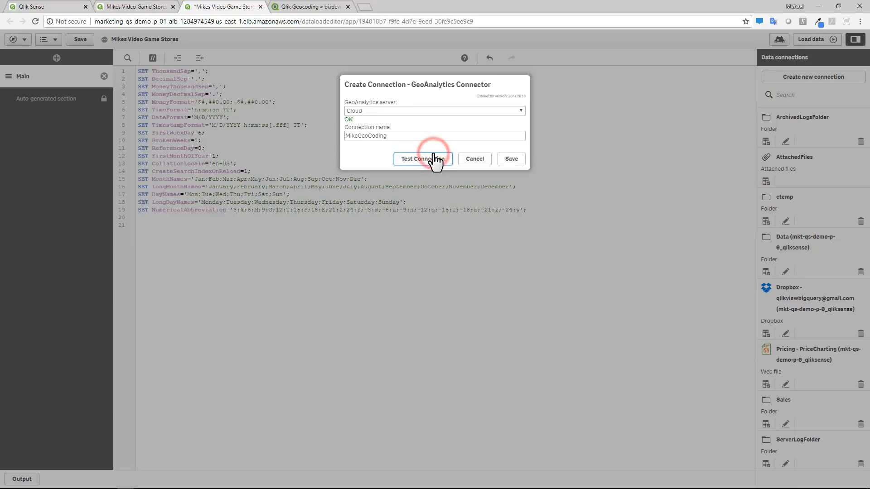
click(500, 158)
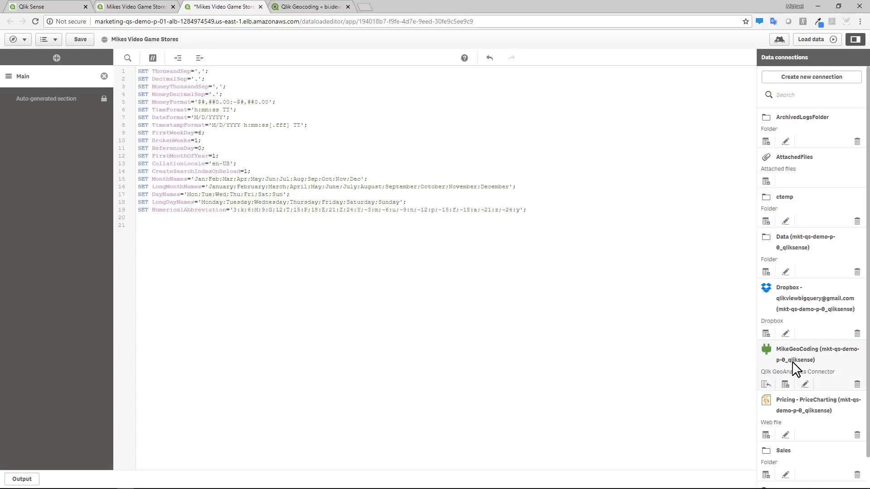
Review the addresses table load in the auto-generated script section and unlock that section for editing
click(58, 99)
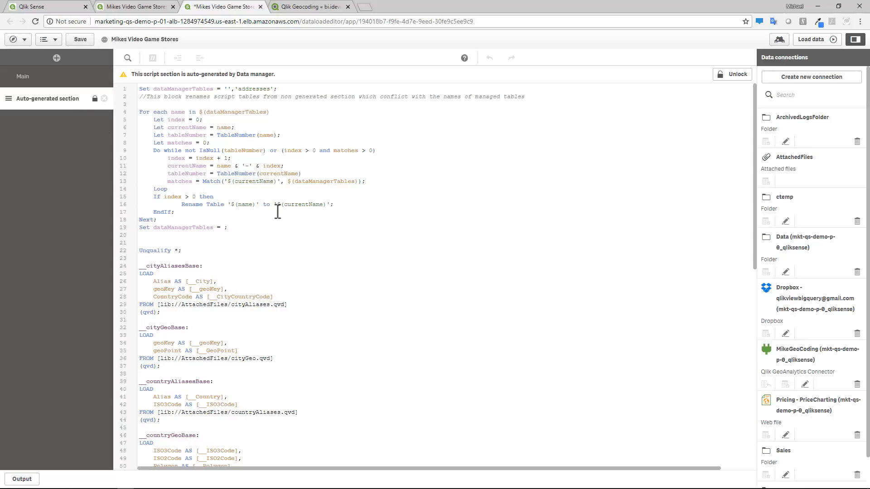
scroll(278, 212, down, 3)
scroll(278, 211, down, 15)
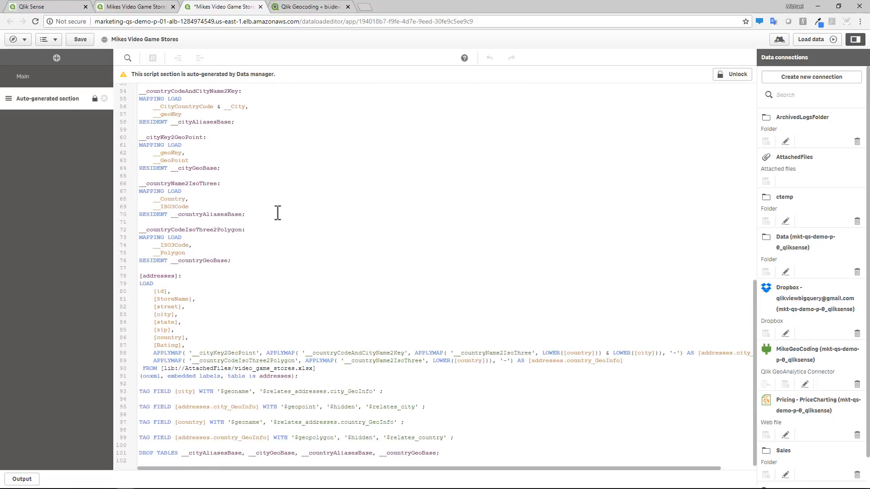
click(144, 276)
drag(164, 276, 176, 278)
click(189, 281)
click(731, 75)
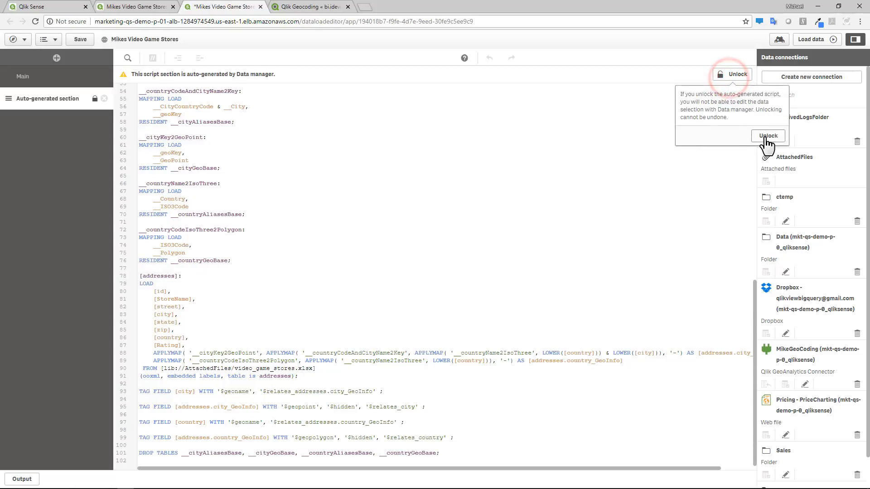
click(767, 137)
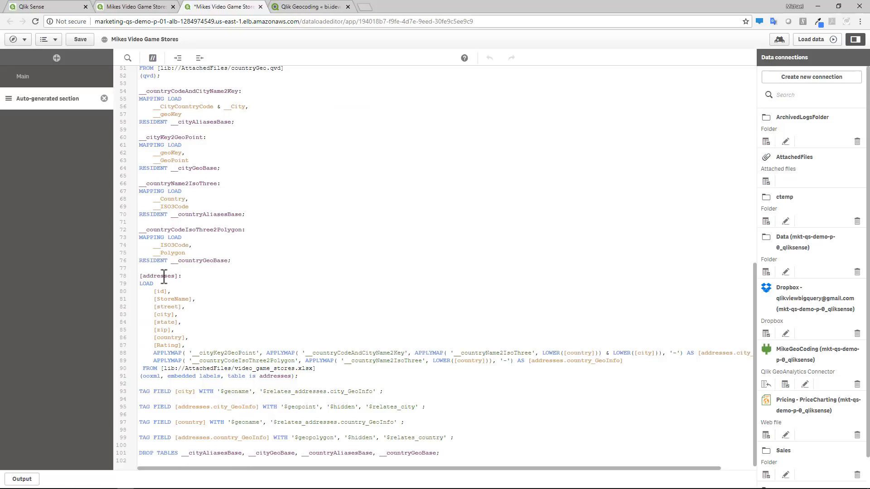
Copy the table name addresses from its label above the LOAD statement
drag(142, 276, 172, 276)
right_click(172, 277)
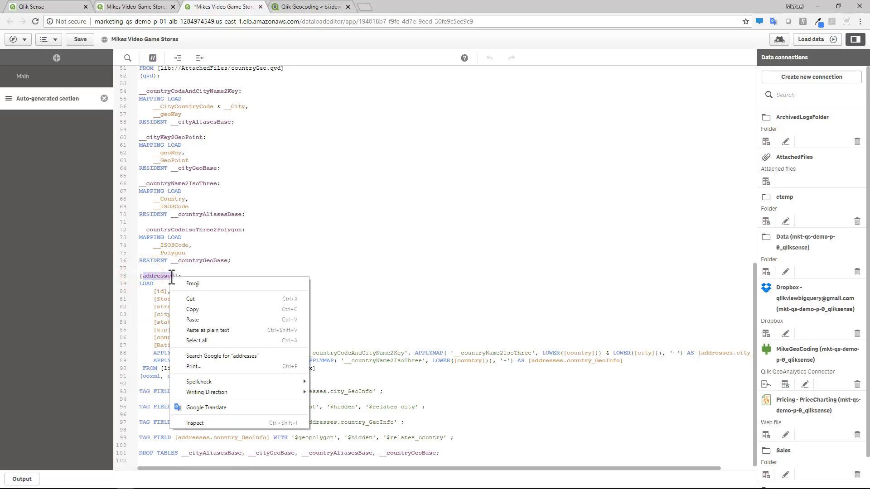
click(192, 309)
click(311, 268)
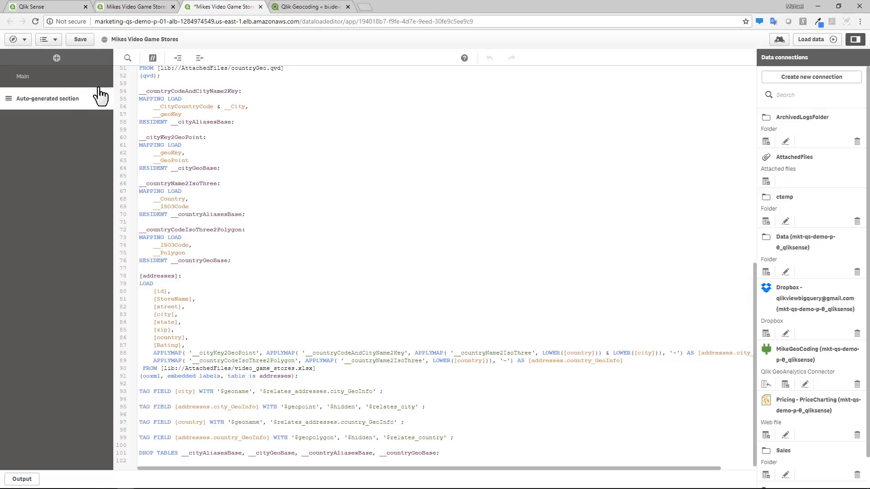
Add a new script section named Geocoding after the auto-generated section
click(56, 58)
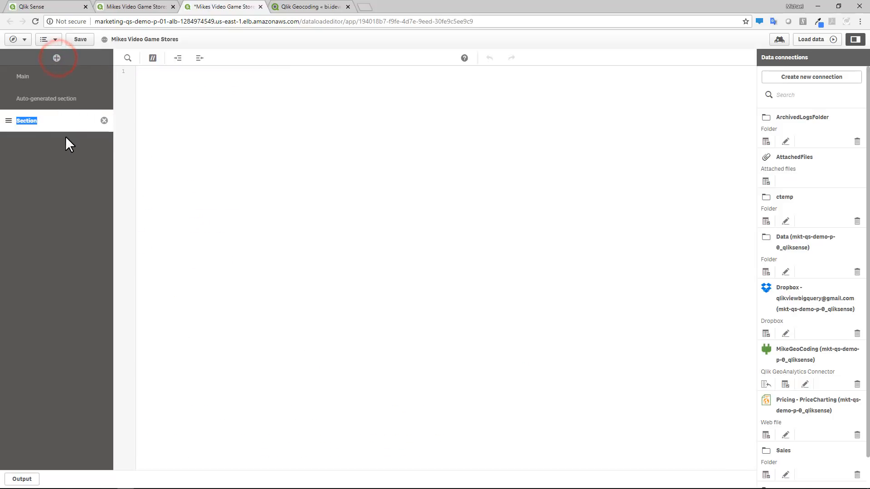
text(Geocoding)
click(238, 163)
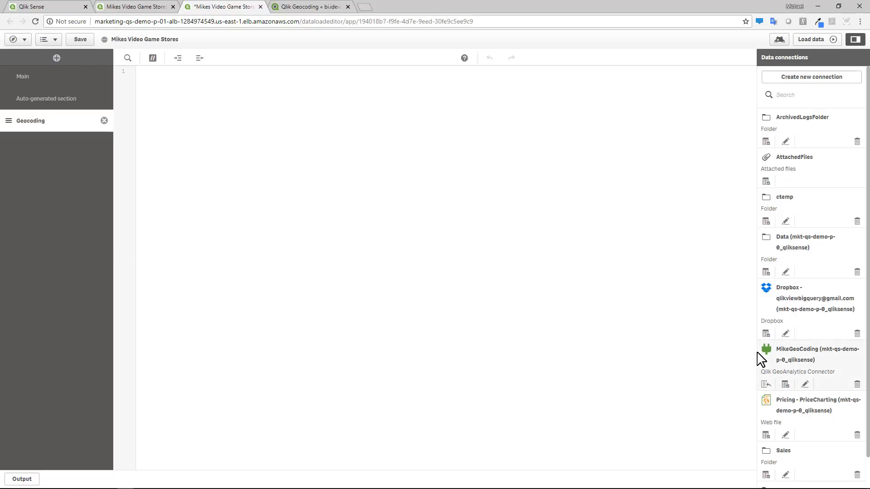
Start selecting data from the MikeGeoCoding connection, consult the operation's reference help, and choose AddressPointLookup as the operation
click(785, 385)
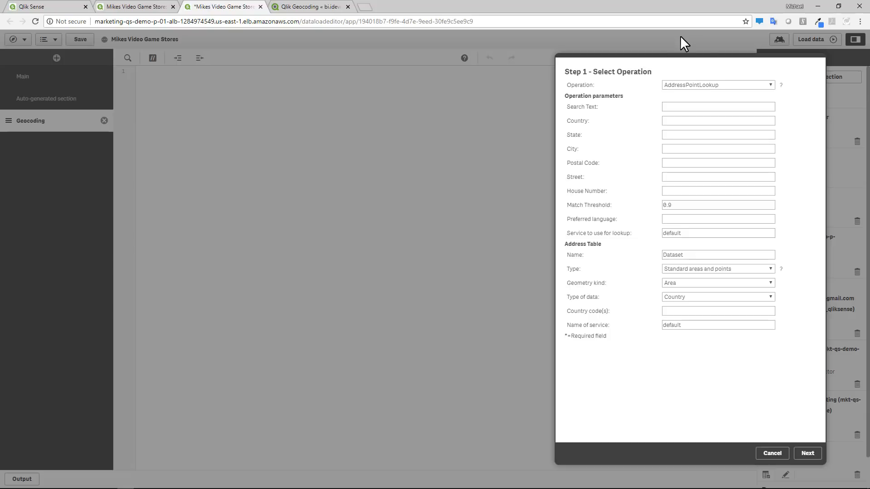
click(781, 86)
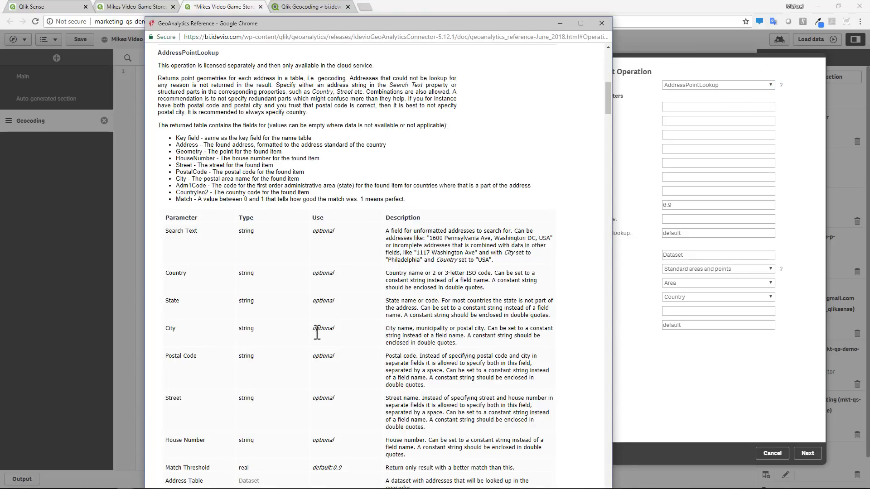
click(601, 23)
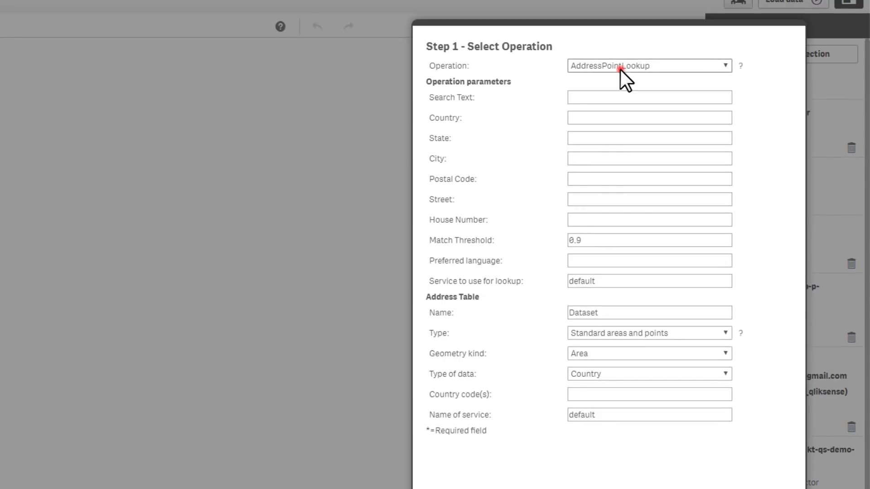
click(621, 70)
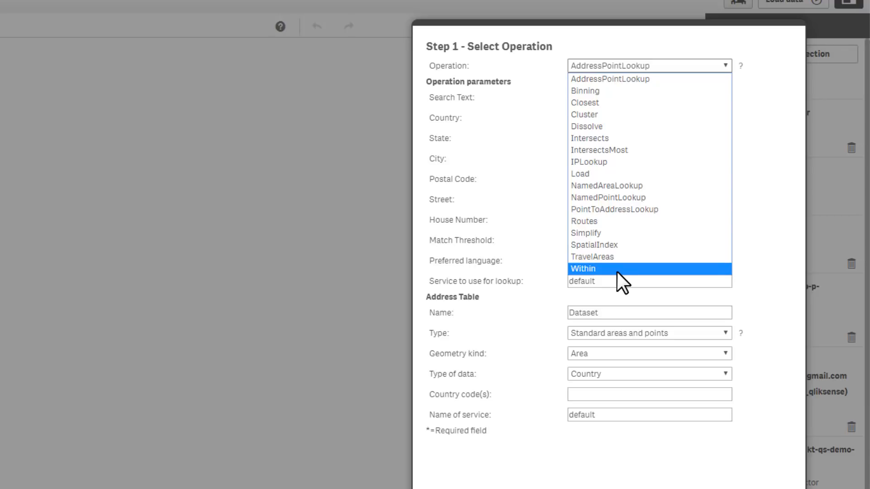
click(627, 77)
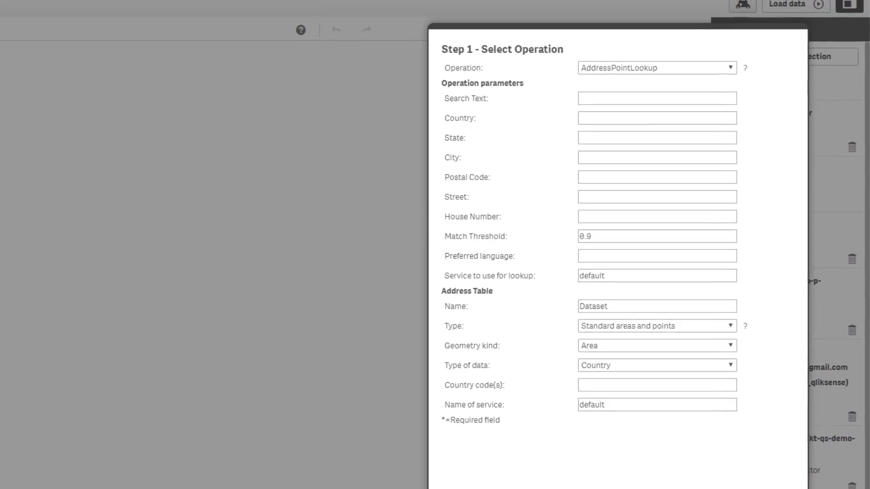
Check the column names in the video_game_stores.xlsx workbook and set the Country, State and City parameters to country, state and city
click(392, 483)
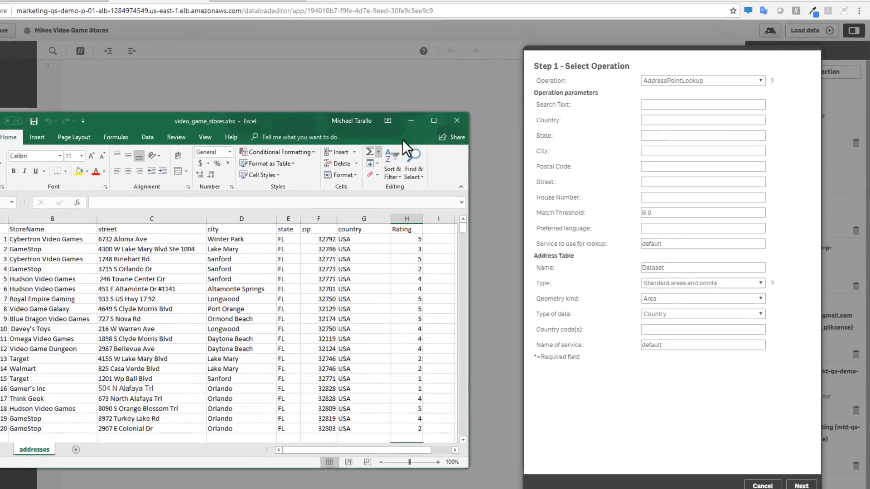
click(453, 121)
click(657, 120)
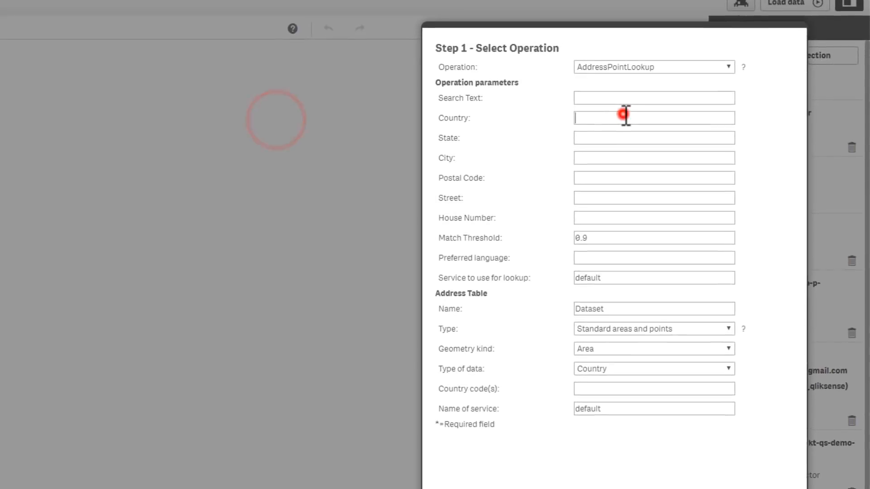
text(country)
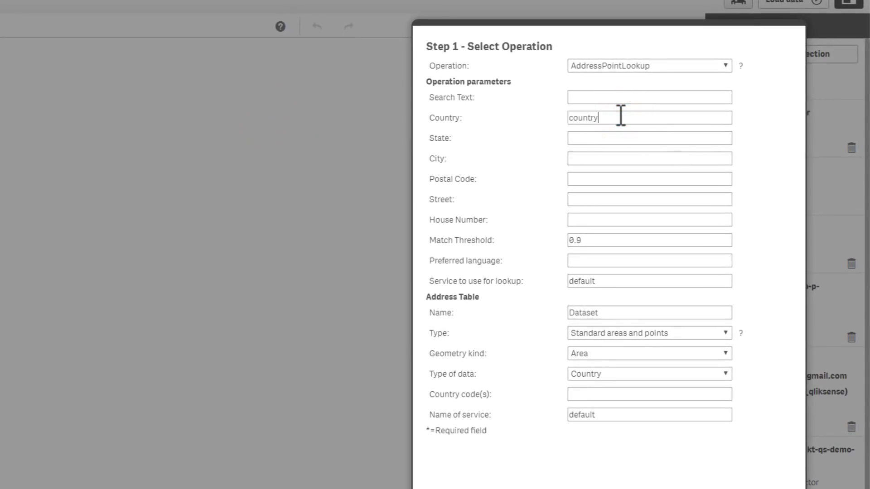
click(605, 137)
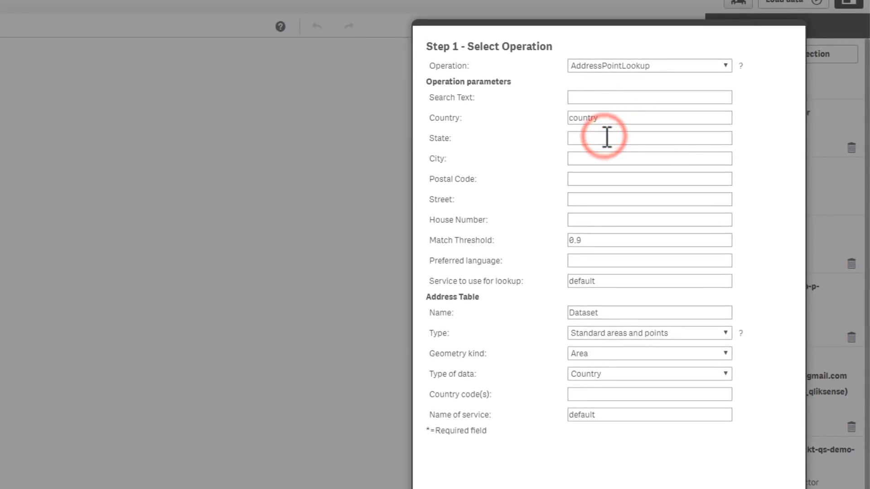
text(state)
click(602, 155)
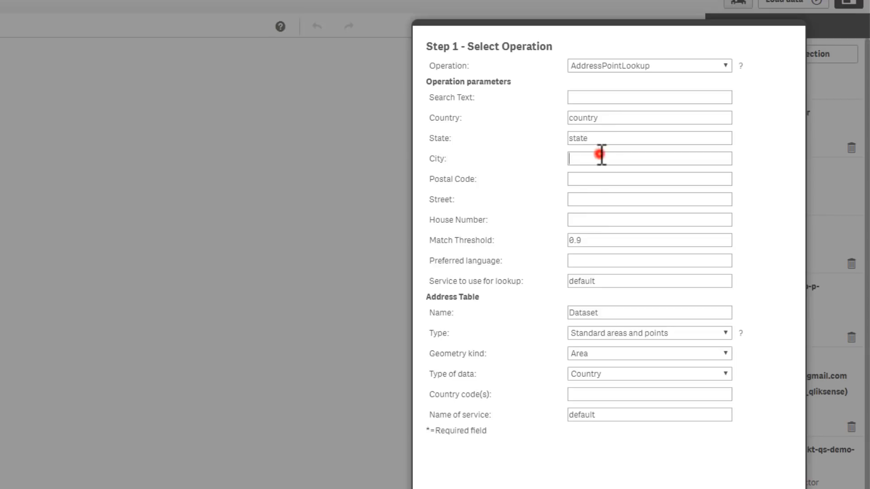
text(city)
Set Postal Code to zip and Street to street, and compare the entries with the store workbook's columns
click(593, 180)
text(zi)
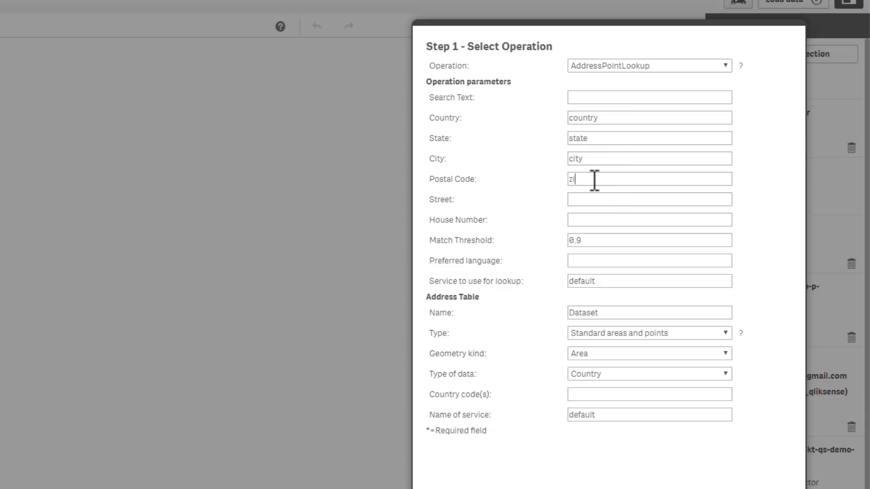
text(p)
click(590, 199)
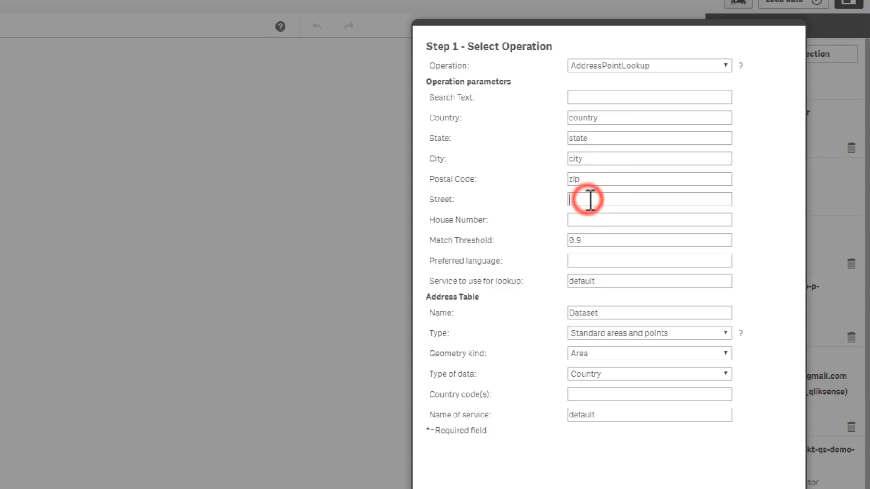
text(street)
key(alt+Tab)
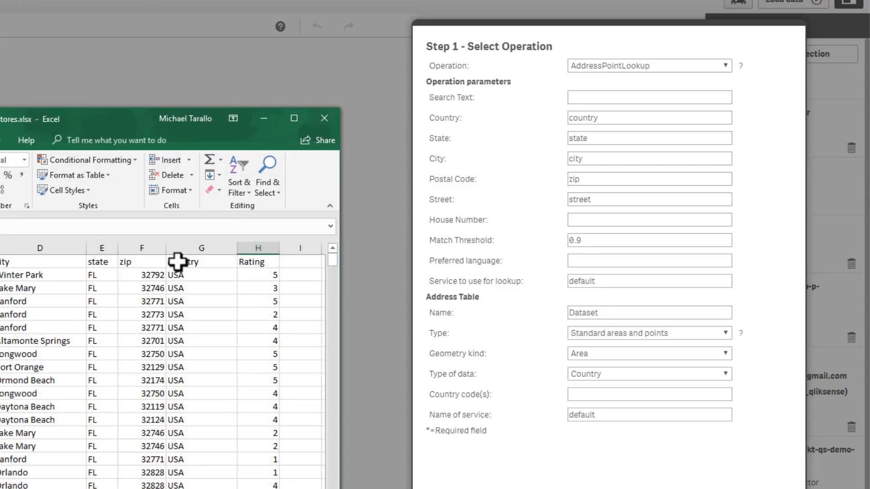
click(266, 118)
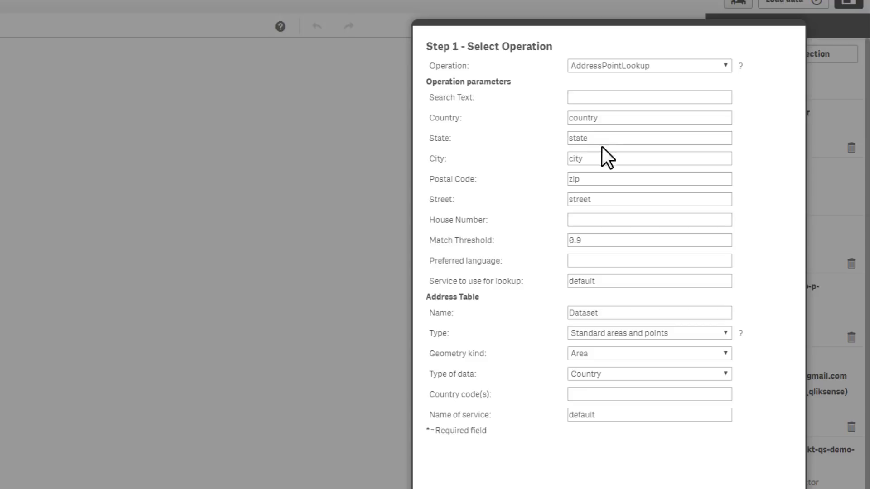
Keep the match threshold and lookup service at their defaults and name the address table AddrLookup
click(586, 241)
click(612, 282)
click(613, 312)
drag(610, 312, 565, 311)
click(611, 312)
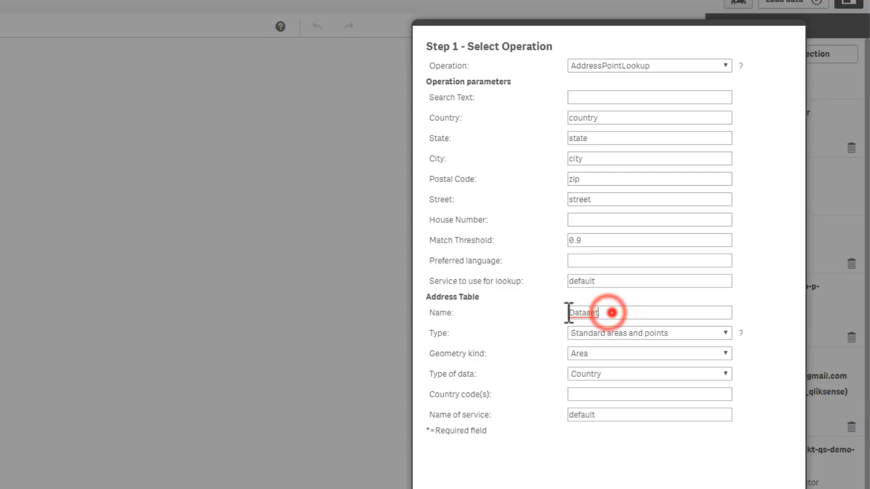
key(ctrl+a)
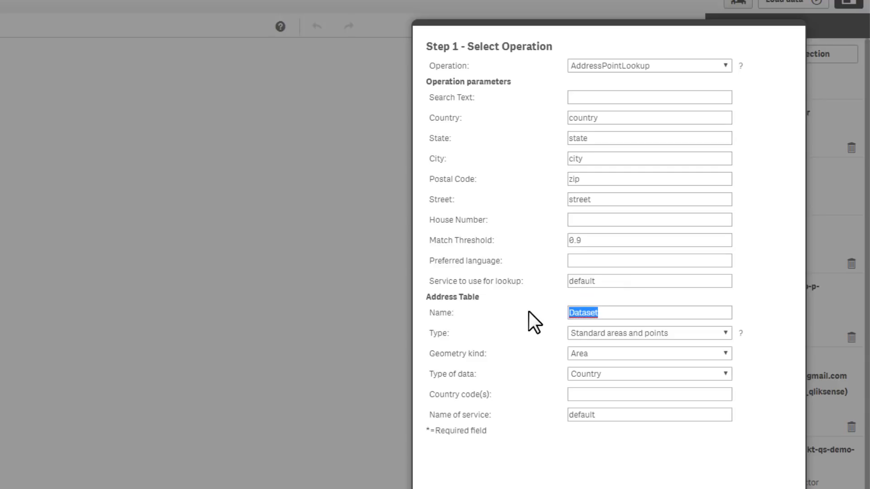
text(AddrLookup)
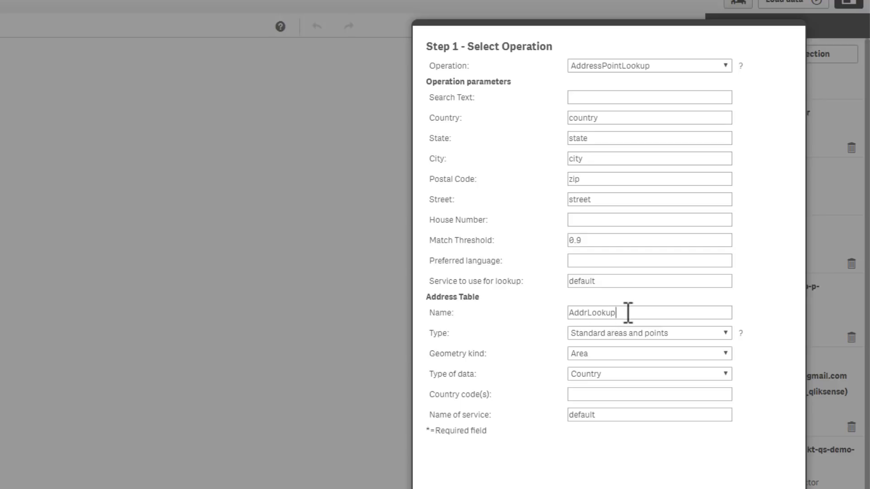
Set the address table's type to Loaded table and its table name to addresses
click(600, 338)
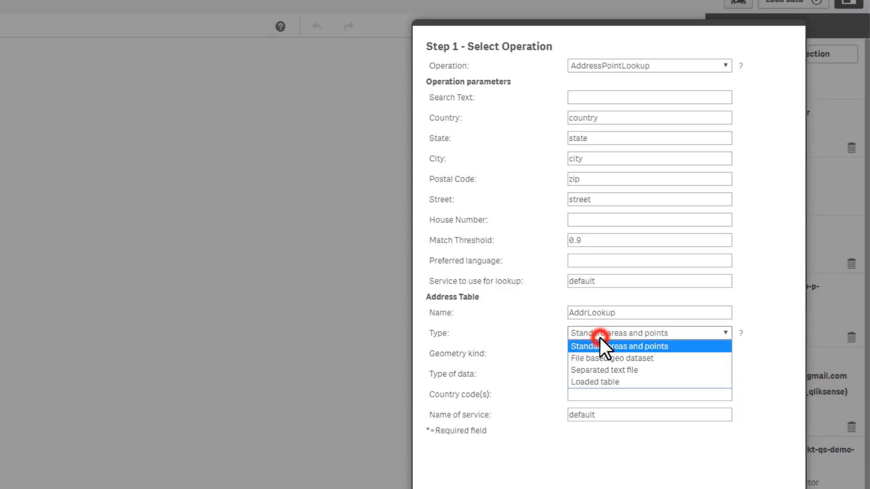
click(606, 382)
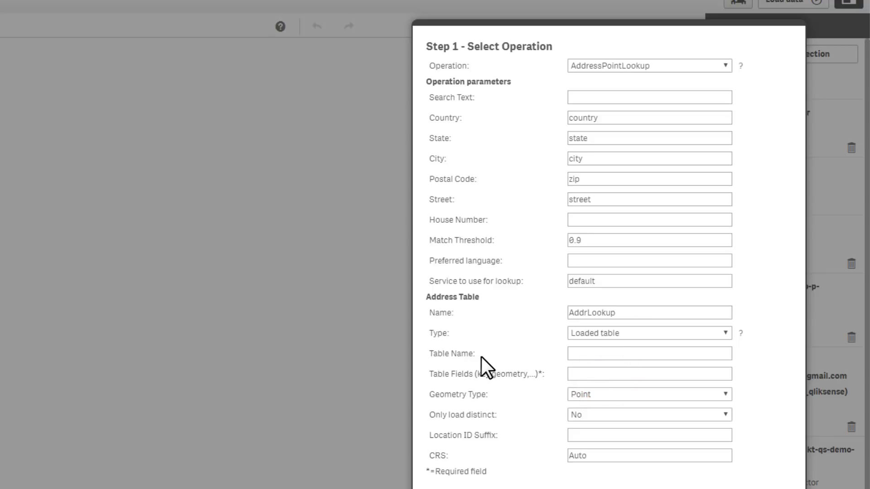
click(577, 355)
text(addresses)
drag(621, 354, 566, 354)
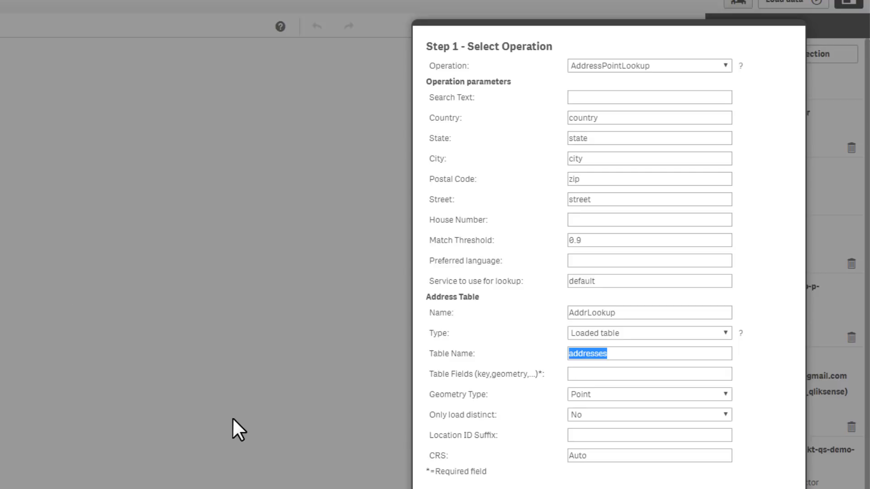
Set the table fields to id,country,state,city,zip and try to continue to the data selection
click(586, 374)
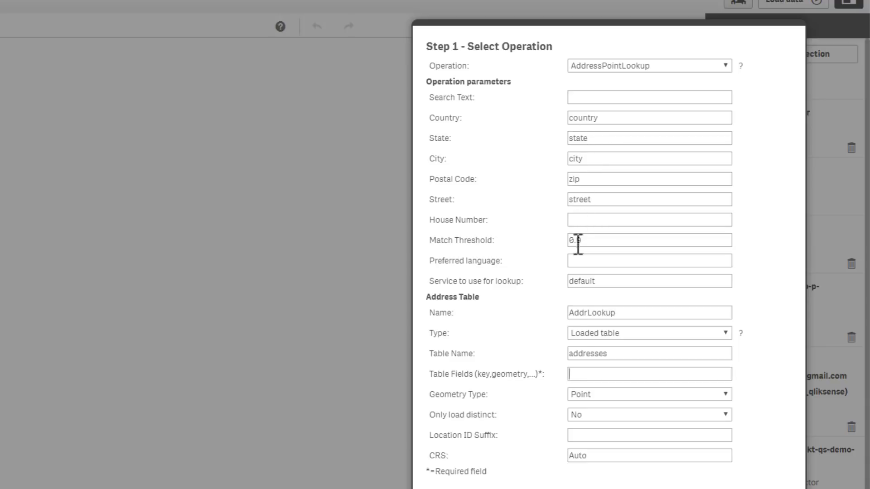
click(582, 372)
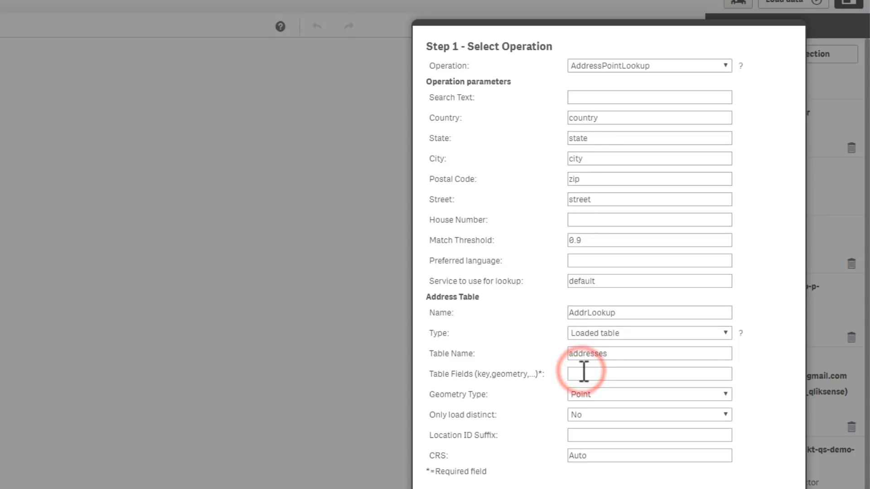
text(id)
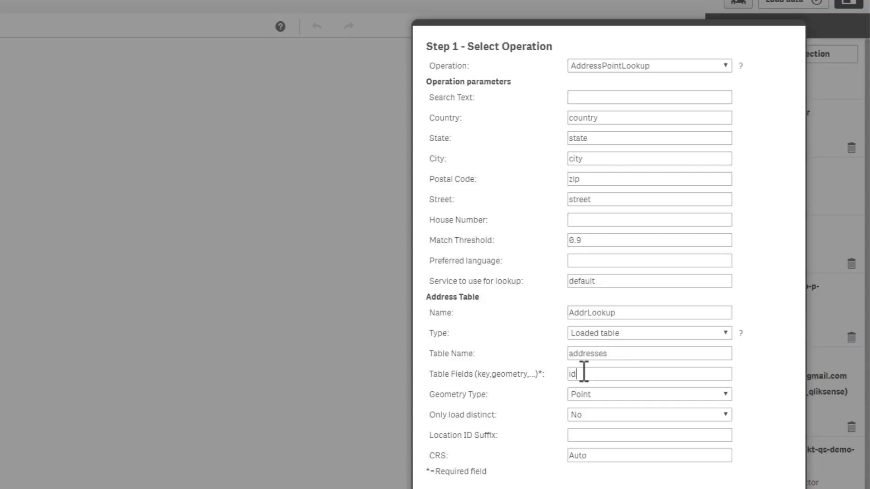
text(,country,state,city,)
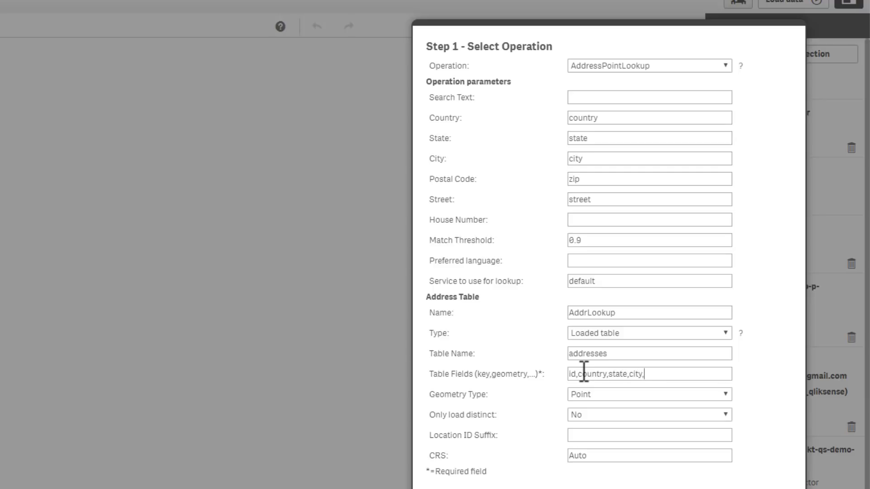
text(zip,)
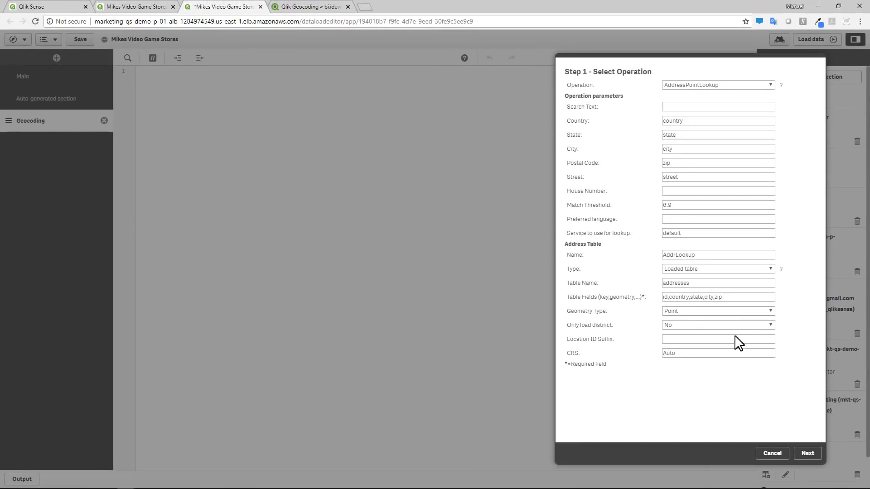
click(806, 453)
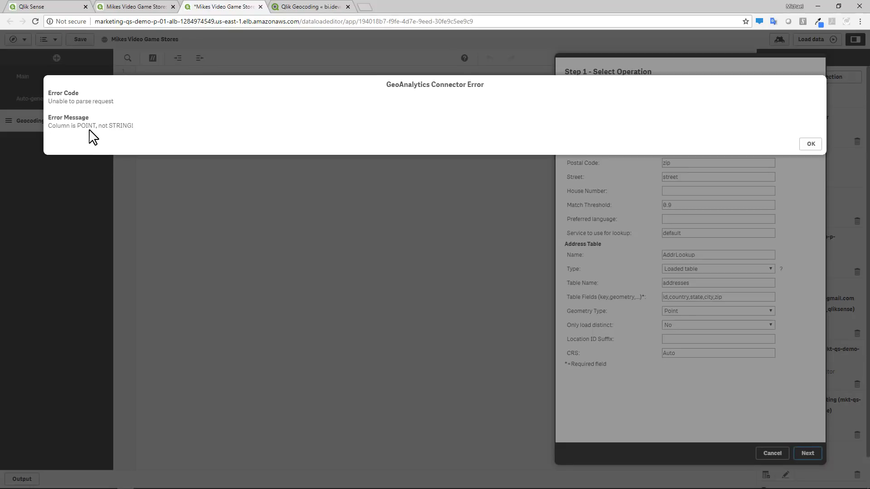
click(809, 144)
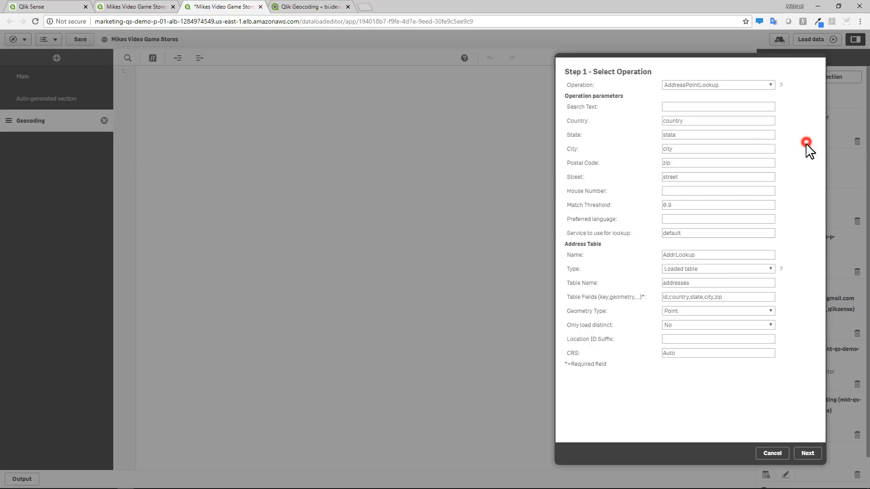
Set the address table's geometry type to None and try again to continue to the data selection
click(685, 312)
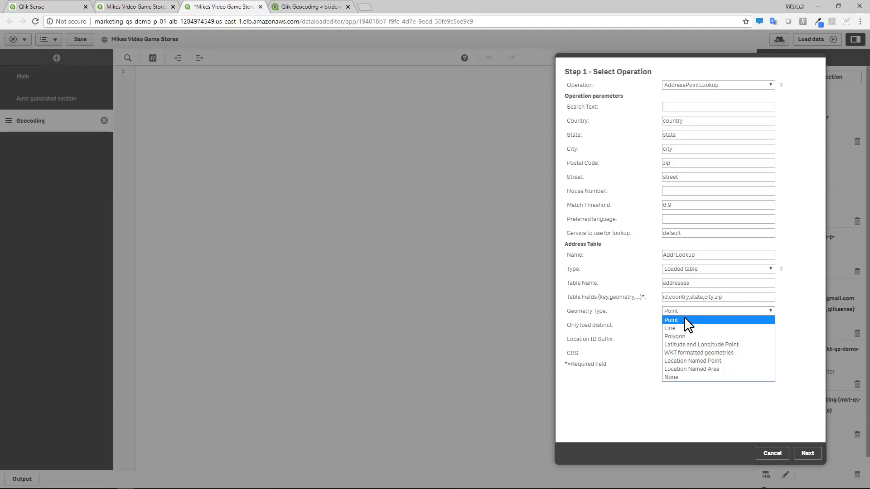
click(681, 378)
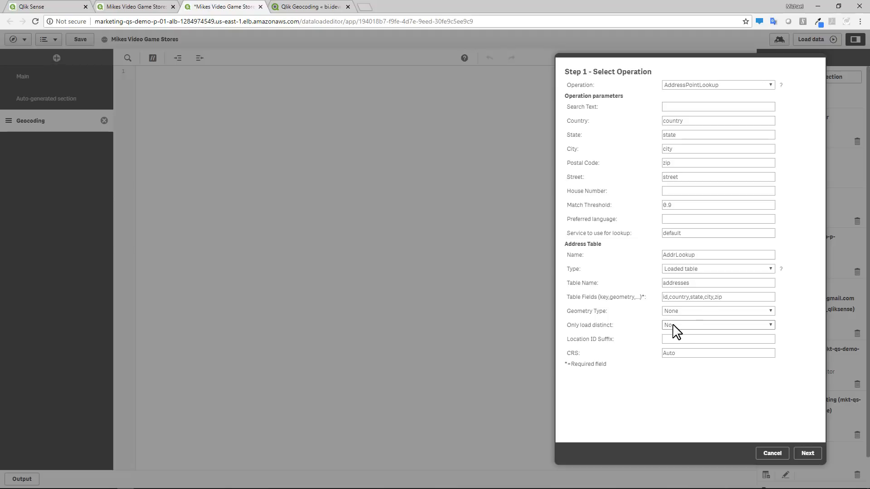
click(730, 297)
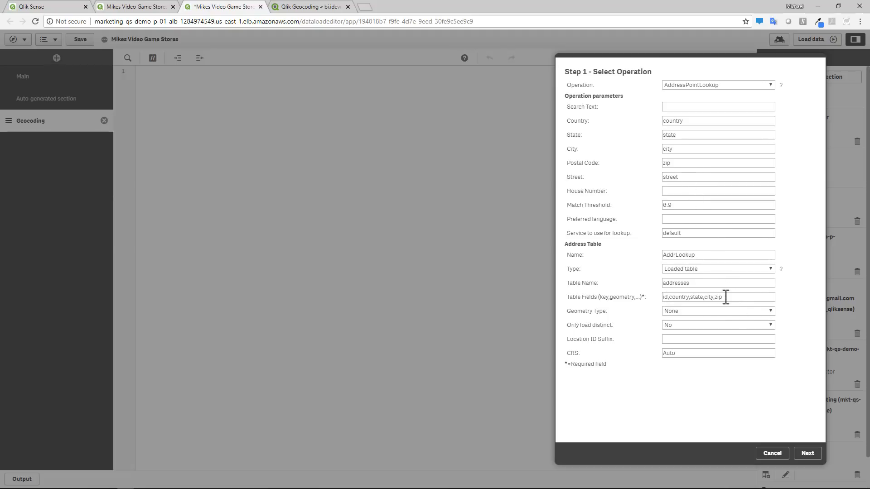
click(807, 454)
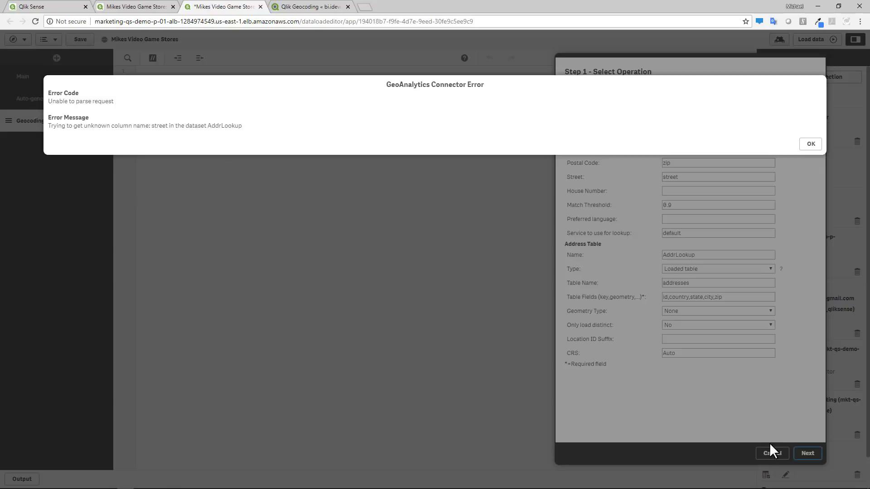
click(812, 144)
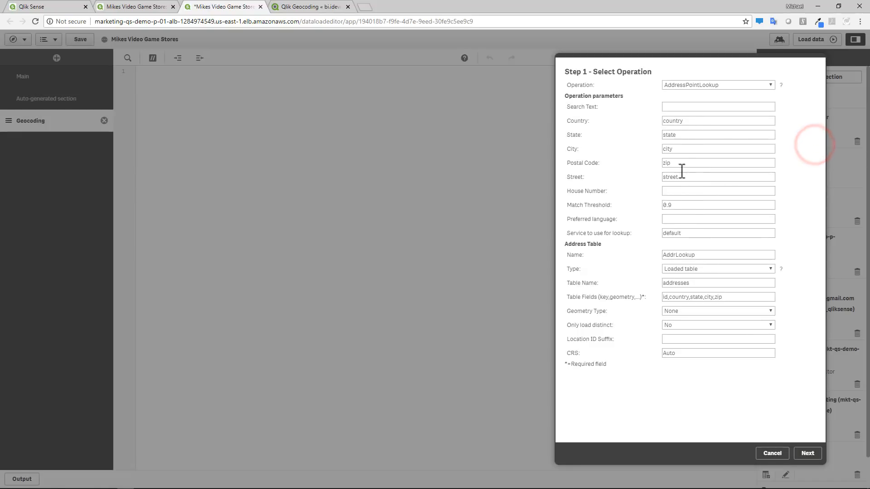
Add street to the end of the table fields and continue to the data selection
click(737, 295)
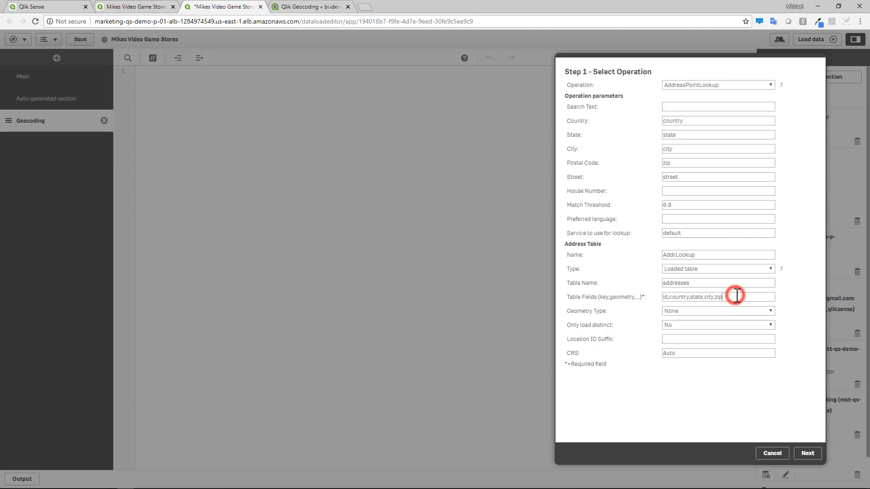
text(,street)
click(808, 454)
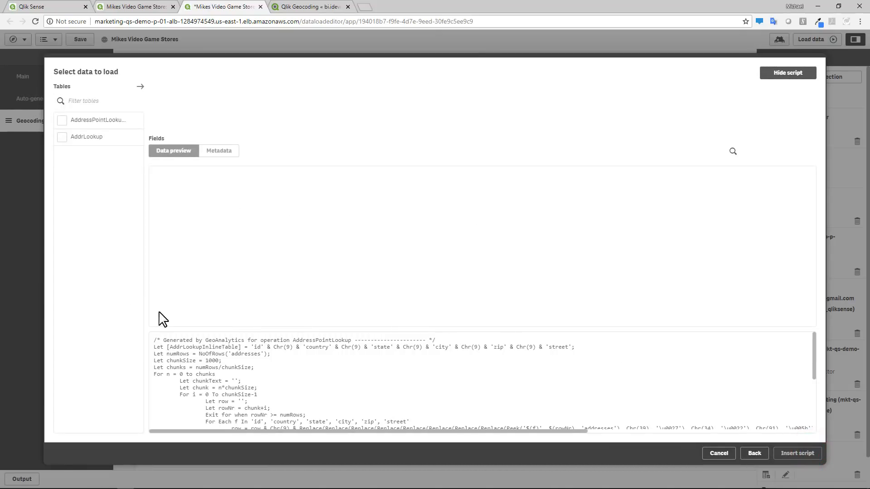
Compare the fields of both tables, select only the AddressPointLookup result table with all its fields, and insert the script
click(71, 138)
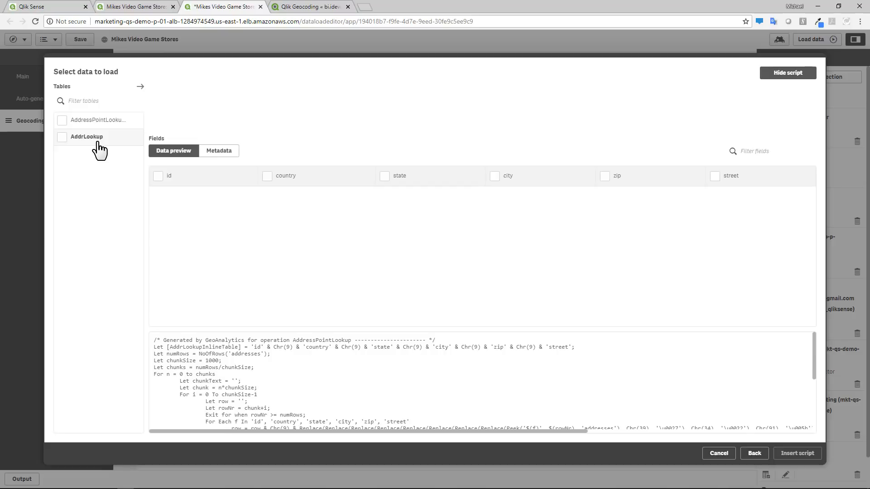
click(62, 139)
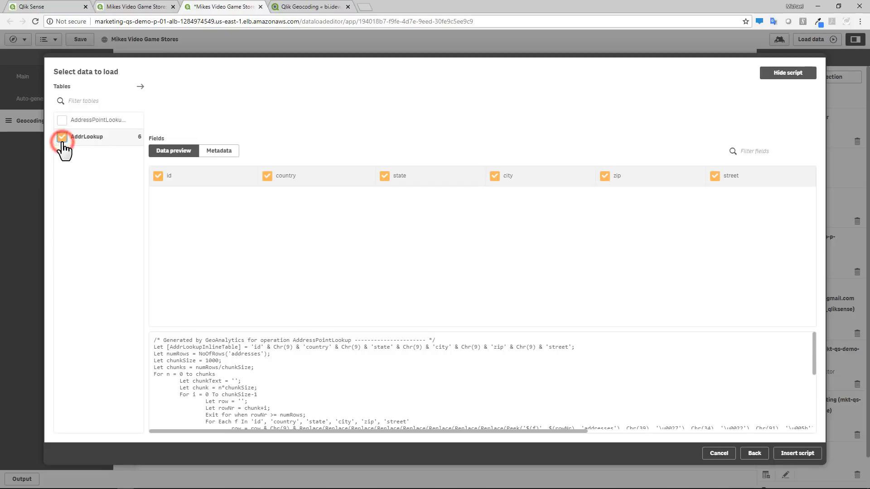
click(62, 138)
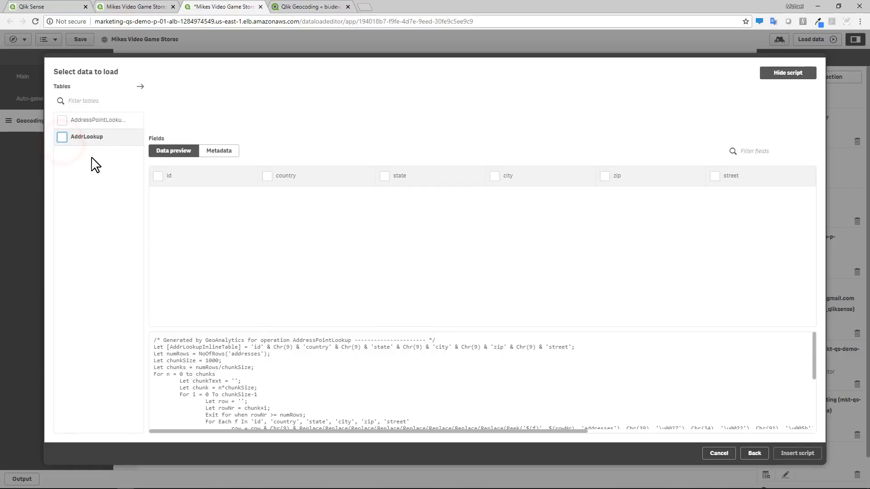
click(77, 119)
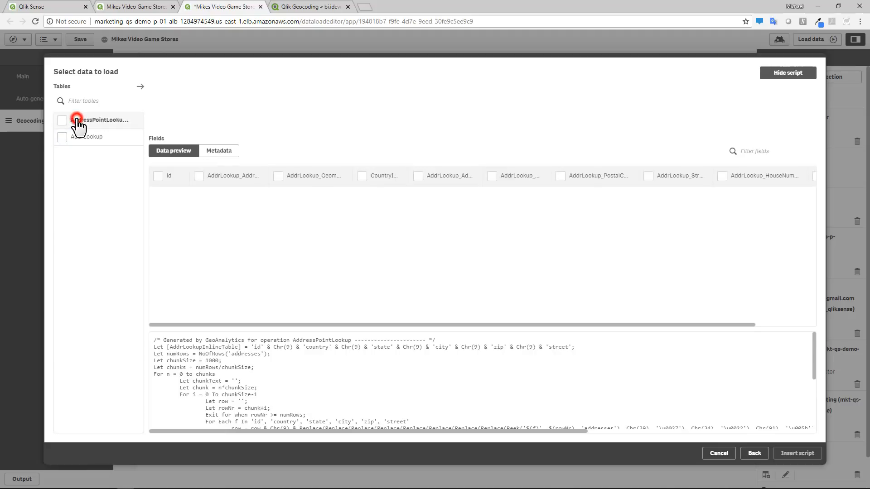
click(62, 120)
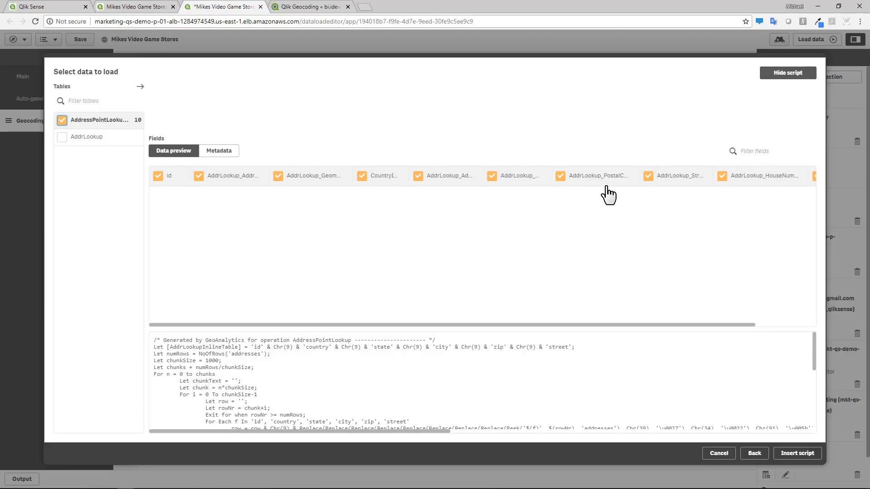
click(797, 453)
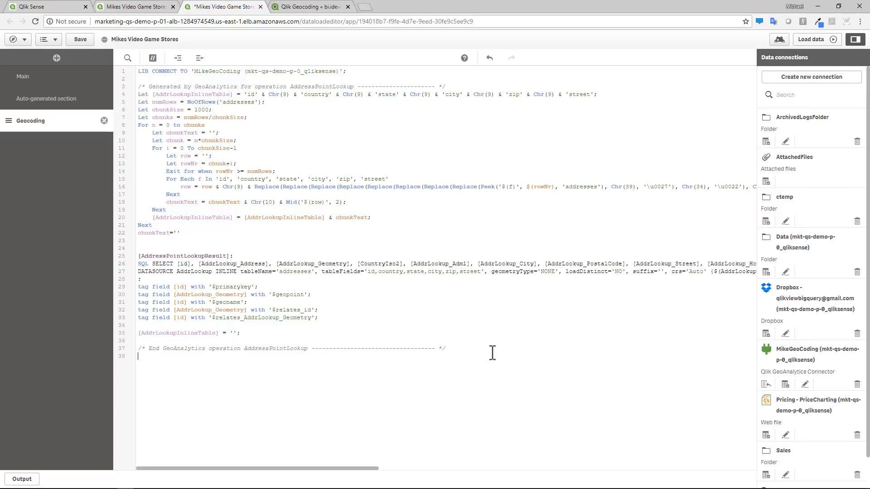
Delete the generated Geocoding script and reinsert it from MikeGeoCoding with all fields of the AddressPointLookup result table
drag(492, 353, 126, 73)
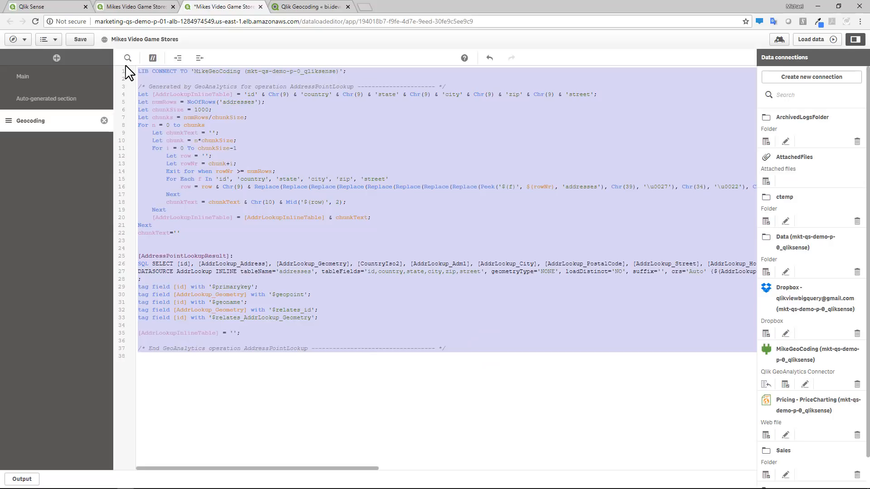
key(Delete)
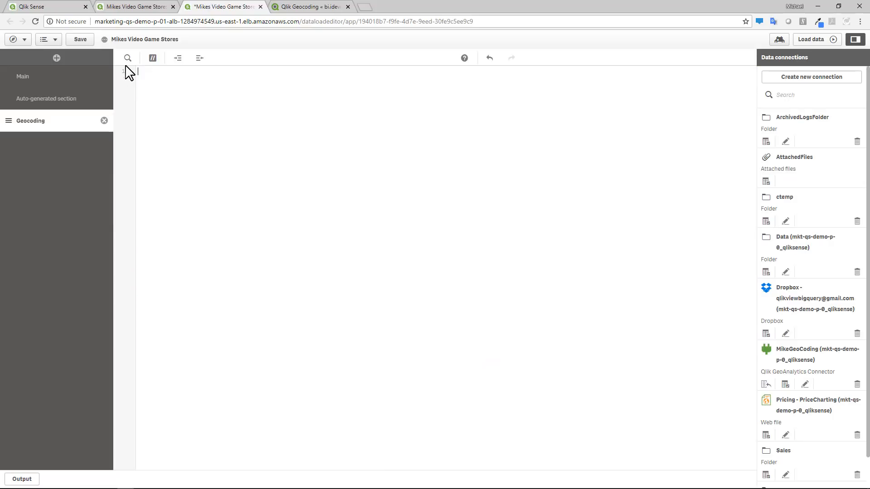
click(787, 386)
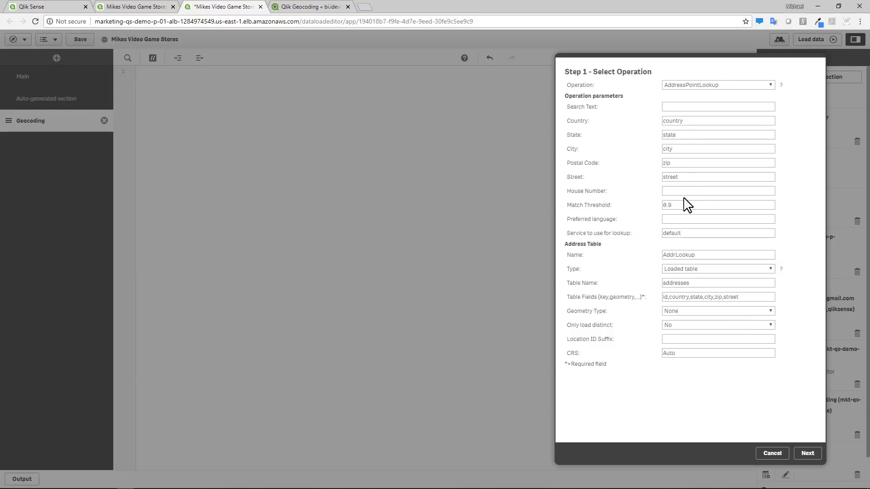
click(808, 454)
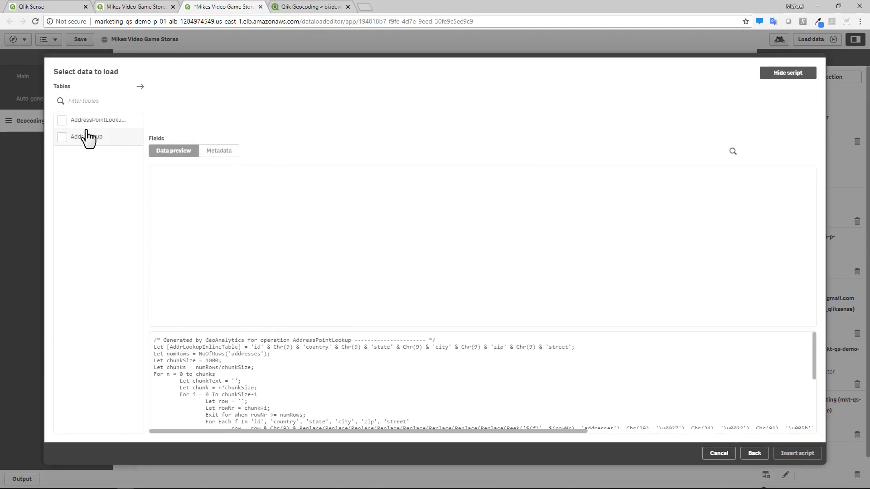
click(62, 120)
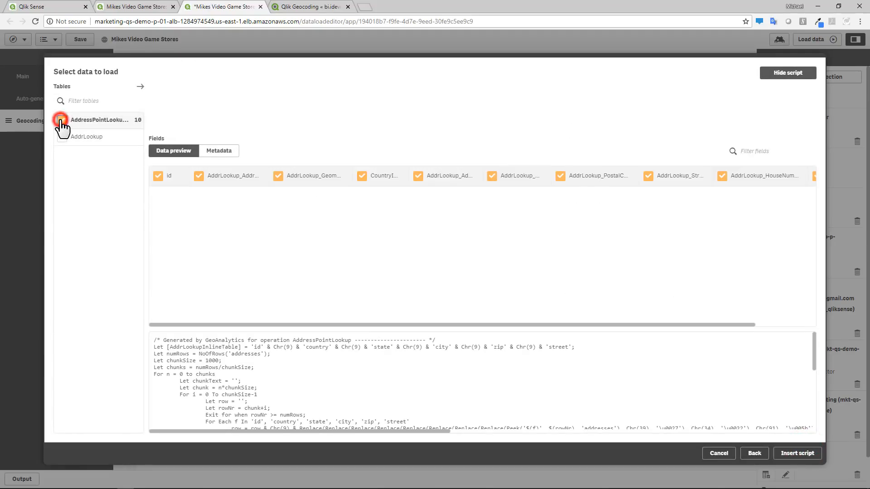
click(784, 455)
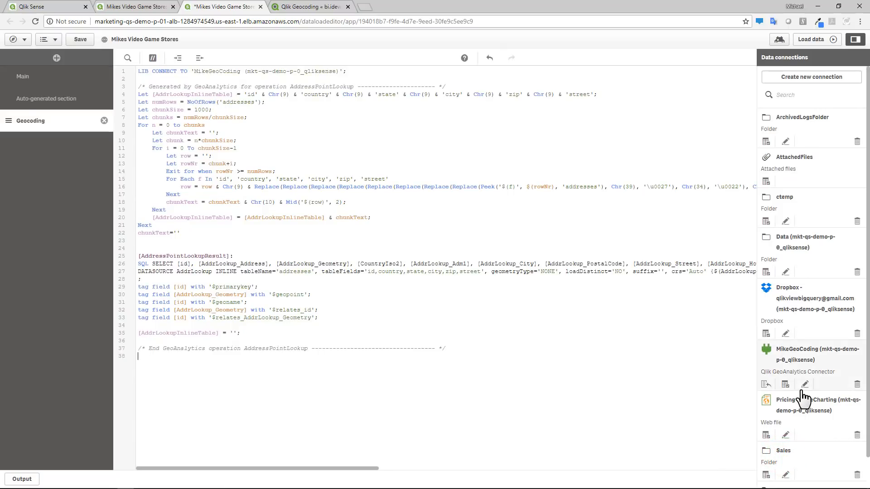
Review the stored MikeGeoCoding lookup settings without changing them, and load the data with the new script
click(785, 384)
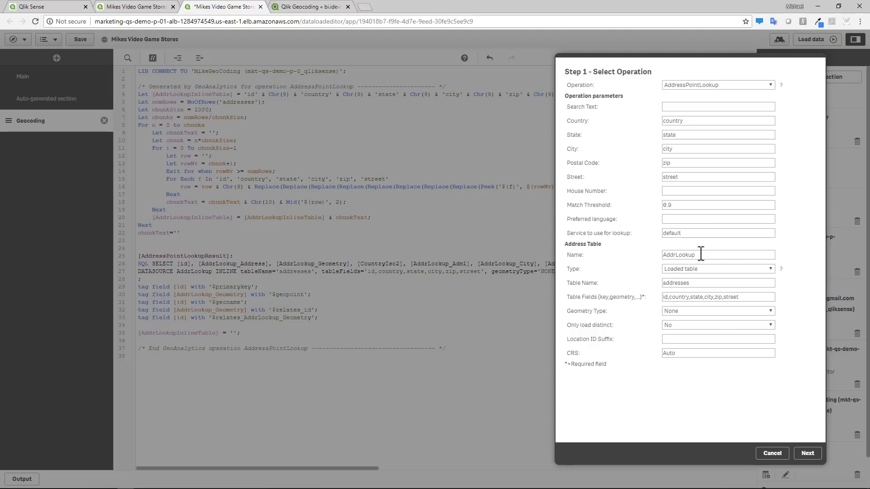
click(772, 454)
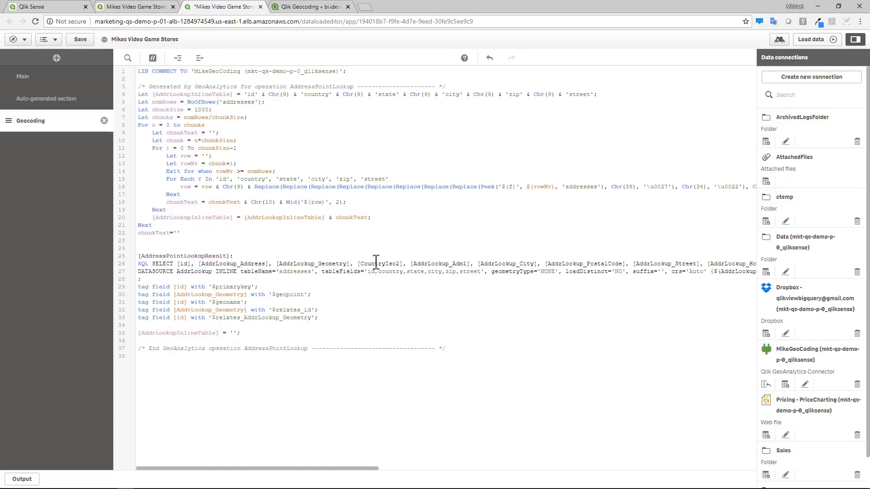
click(811, 39)
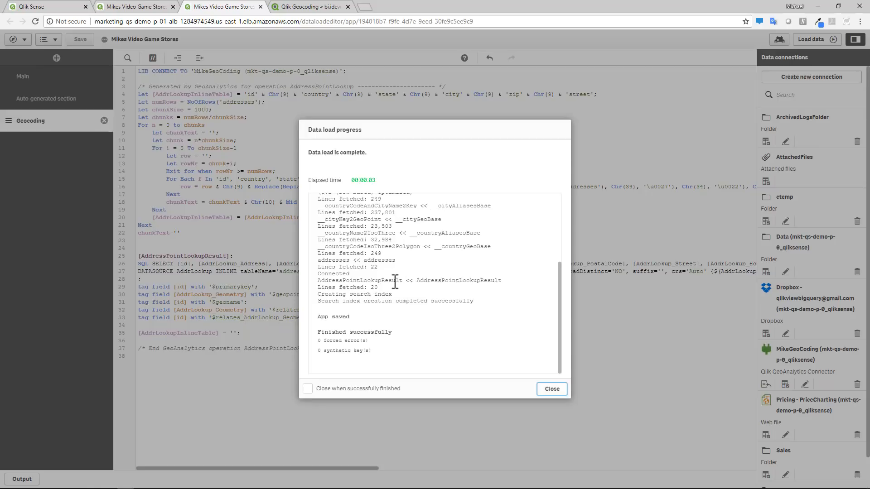
click(552, 389)
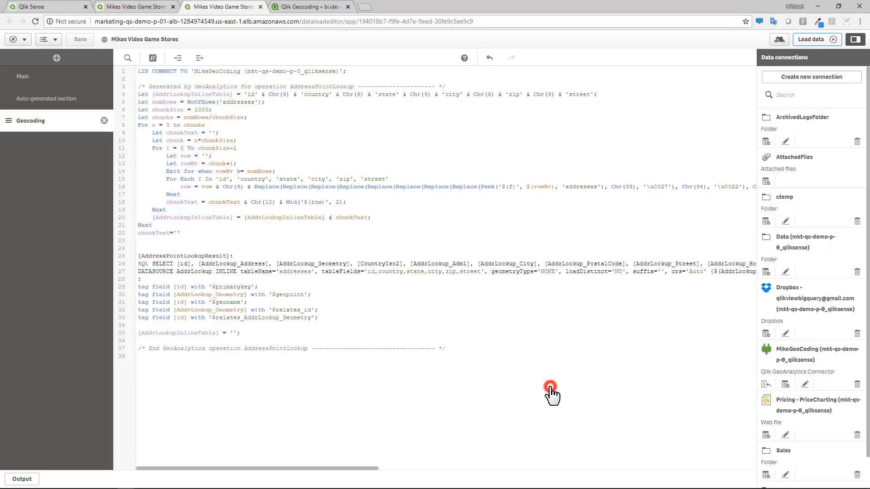
Open the data model viewer and select the addresses table to examine its link to AddressPointLookupResult
click(24, 43)
click(130, 117)
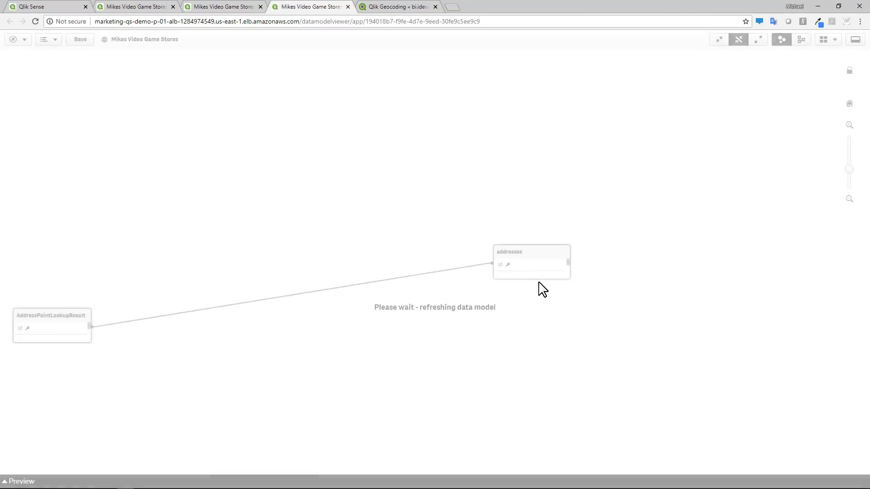
click(456, 218)
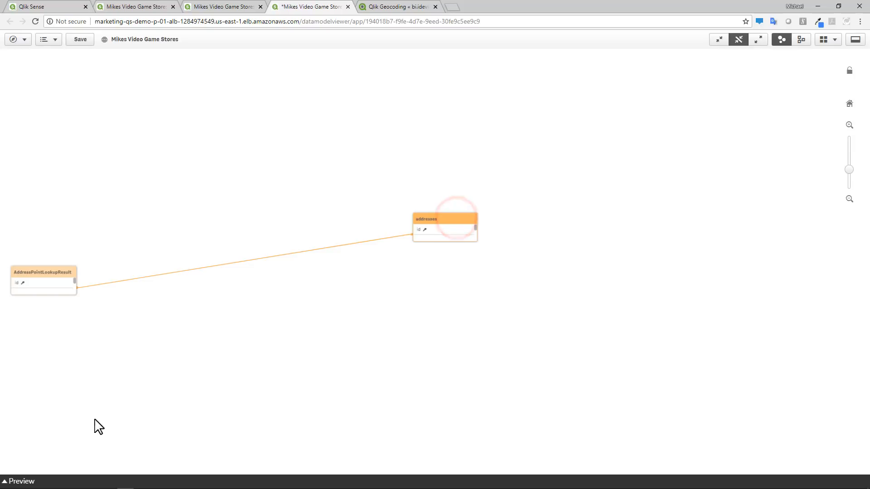
Preview the data of the addresses and AddressPointLookupResult tables, examining the geocoded geometry and match fields
click(28, 482)
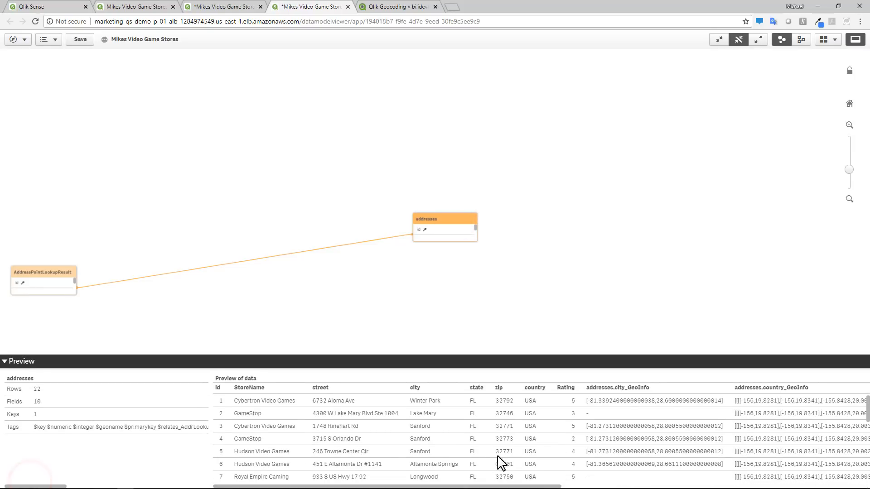
click(47, 280)
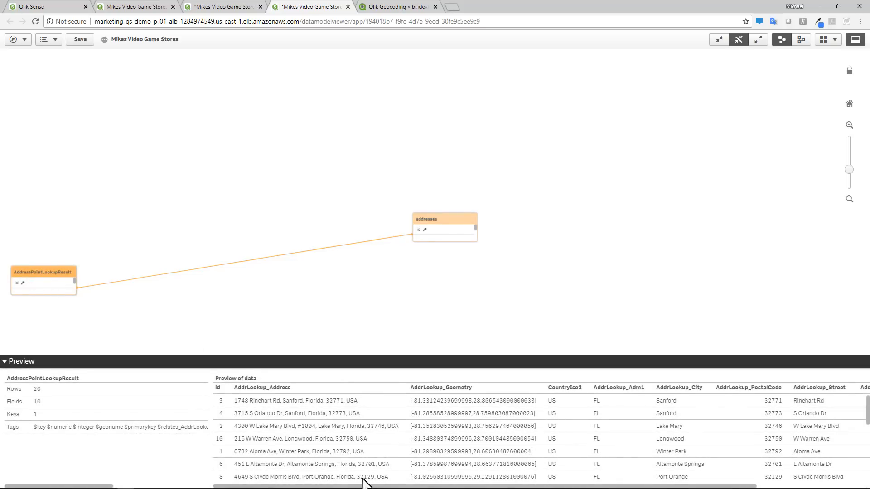
drag(362, 487, 476, 488)
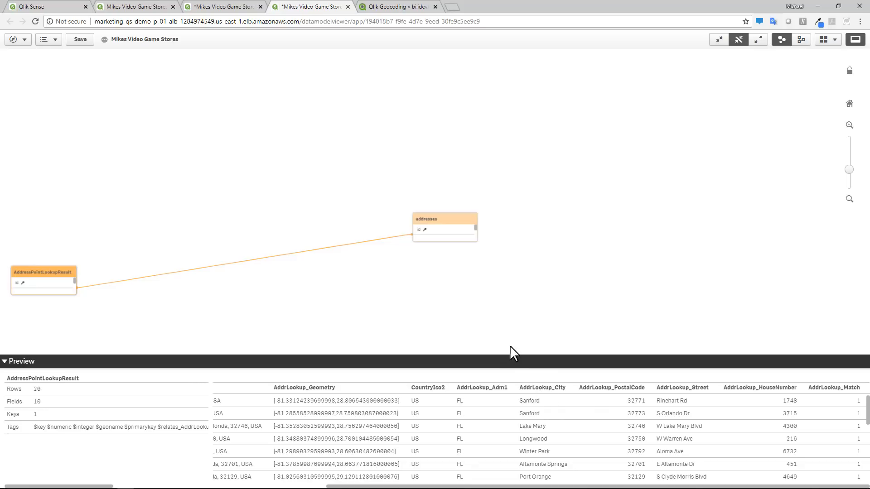
Open the existing sheet My new sheet for editing and shrink the store table to free space beside and below it
click(26, 45)
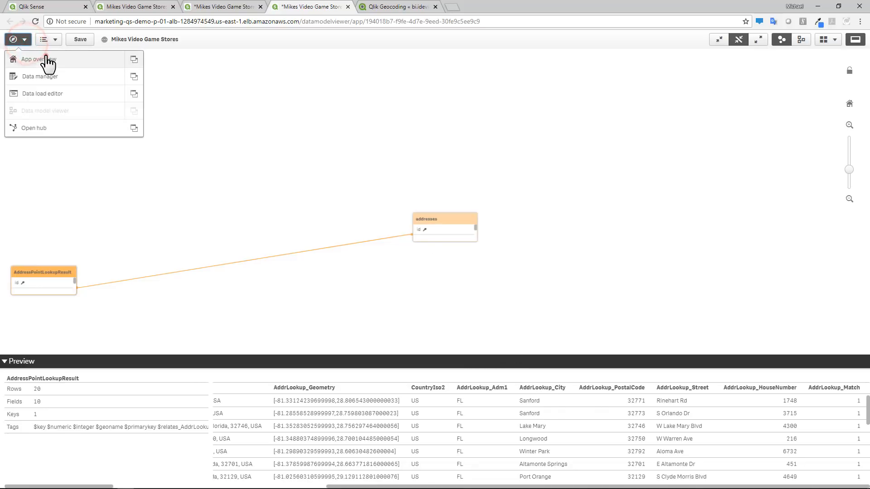
click(46, 59)
click(478, 72)
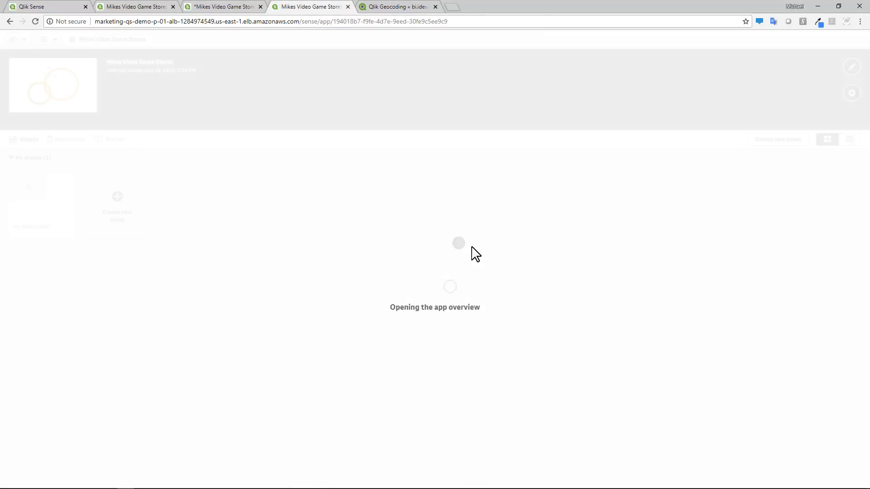
click(59, 212)
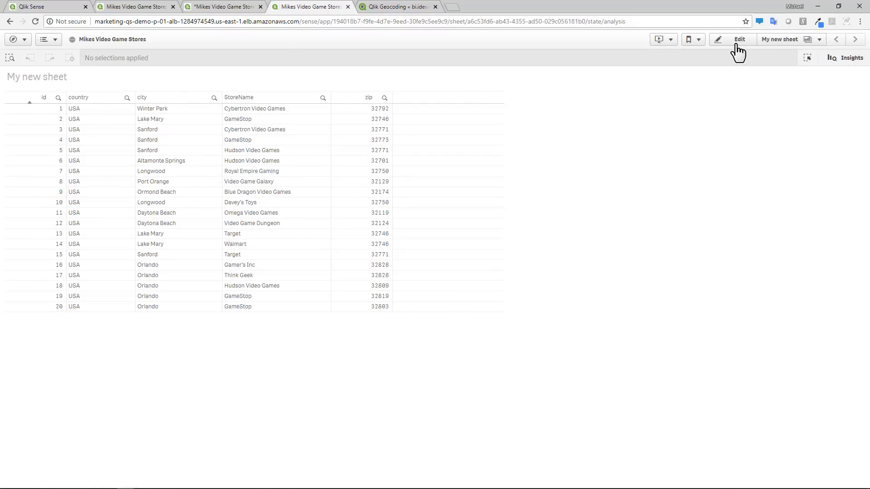
click(736, 42)
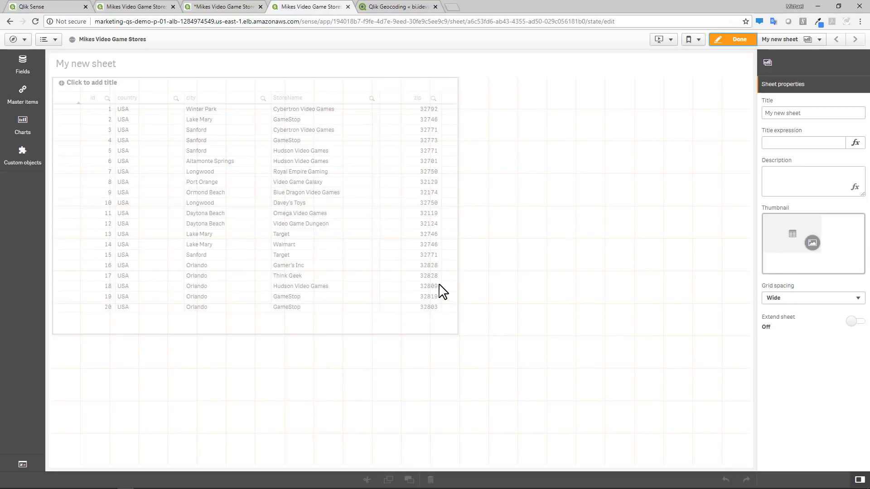
click(437, 317)
drag(456, 334, 323, 284)
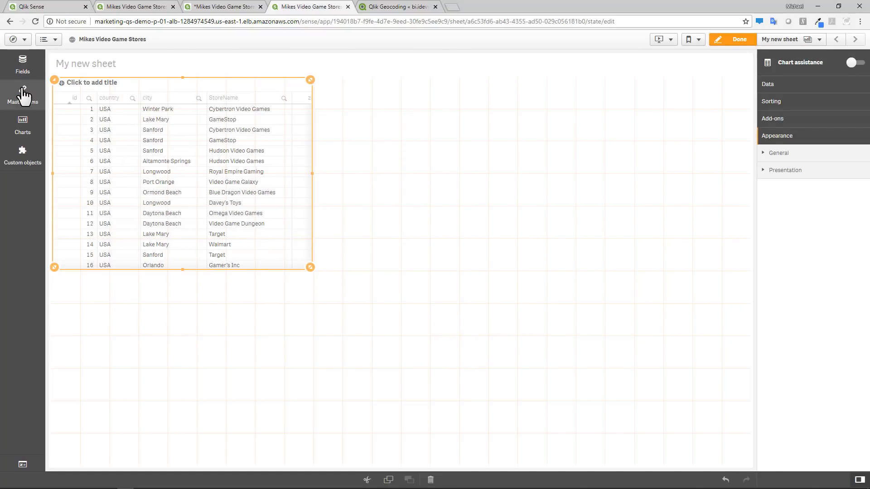
click(21, 121)
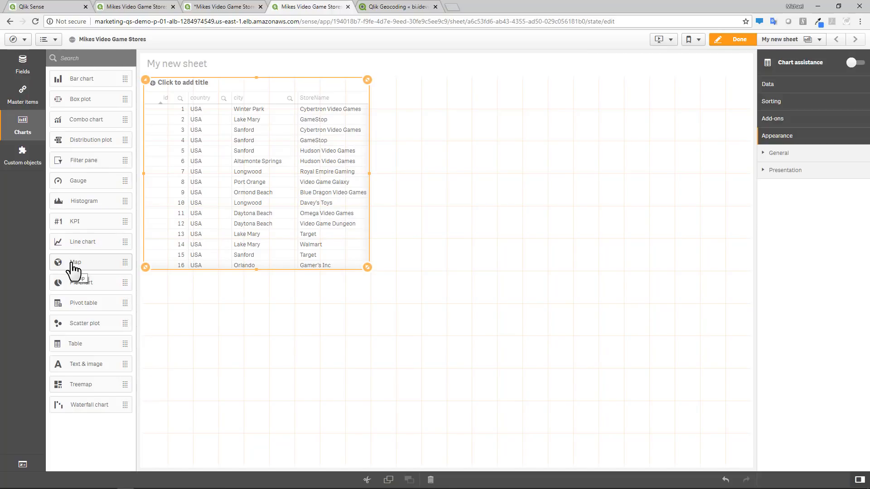
drag(73, 268, 529, 326)
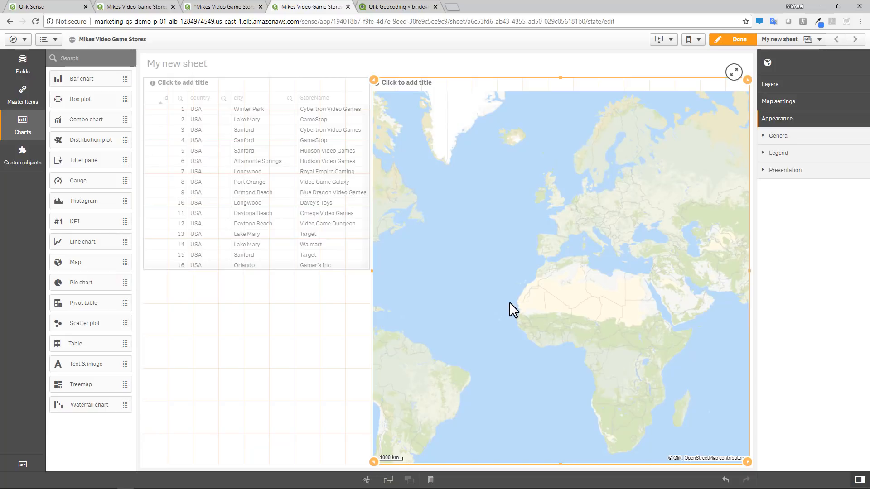
right_click(510, 302)
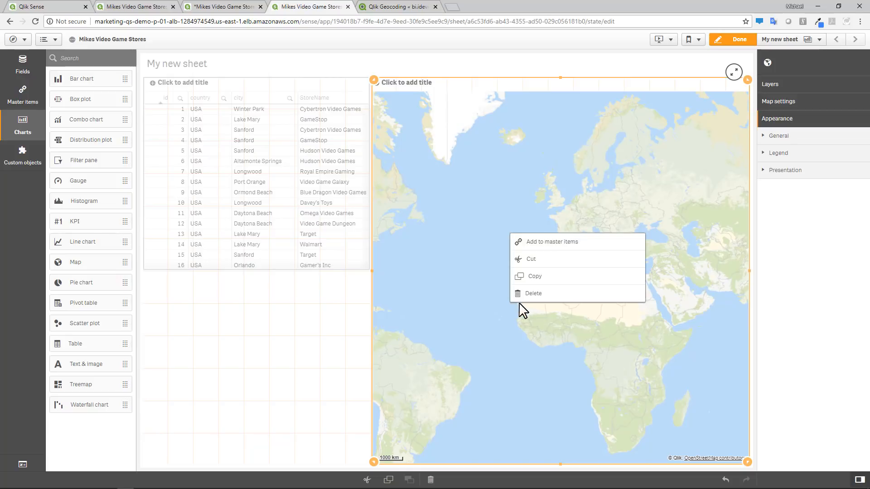
click(528, 298)
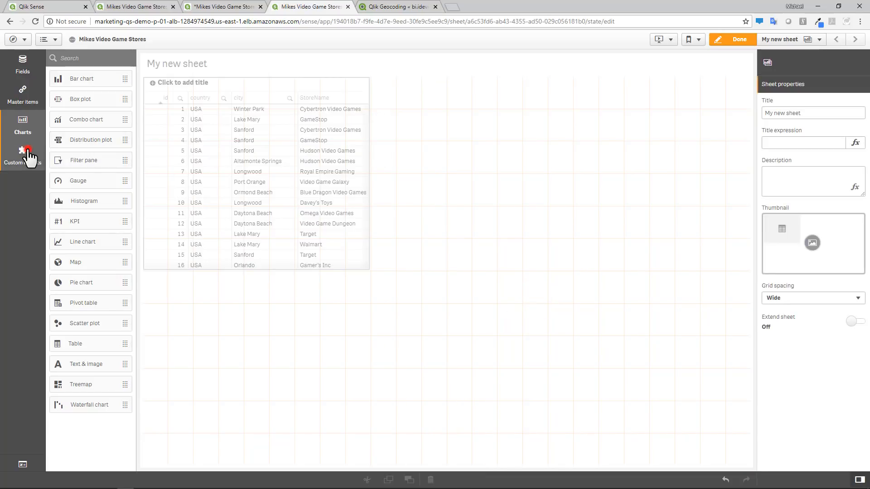
Add a GeoAnalytics Map beside the table and a GeoAnalytics Bubble Layer below the table with AddrLookup_Geometry as its dimension
click(26, 156)
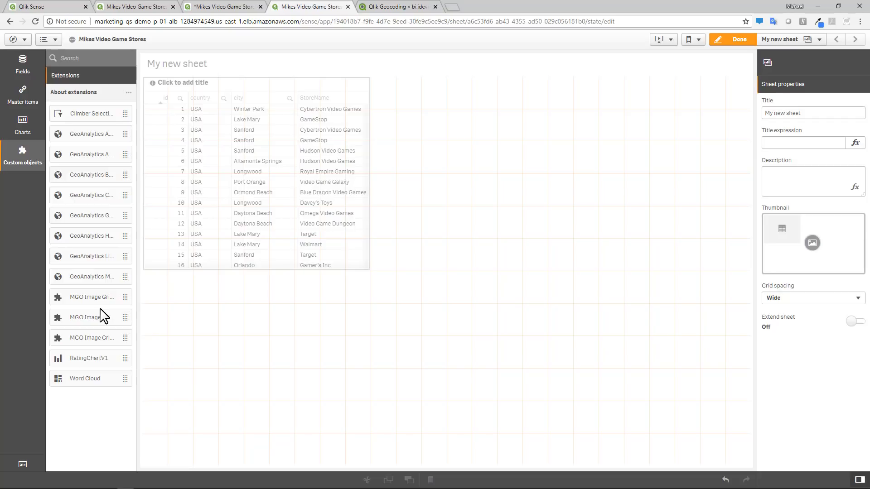
drag(68, 279, 550, 240)
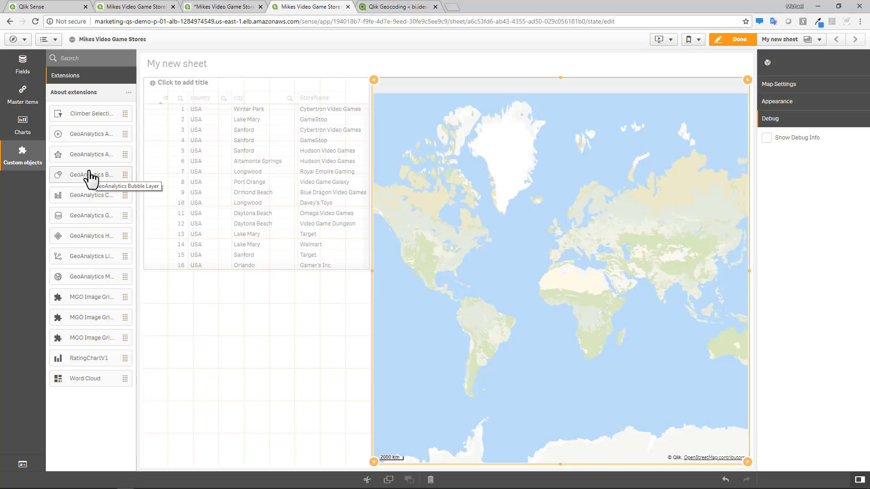
drag(91, 174, 260, 410)
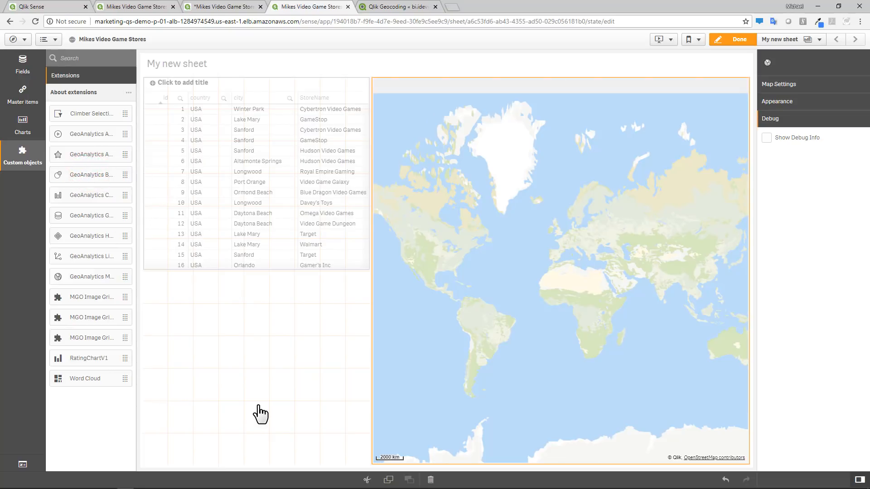
drag(365, 276, 358, 375)
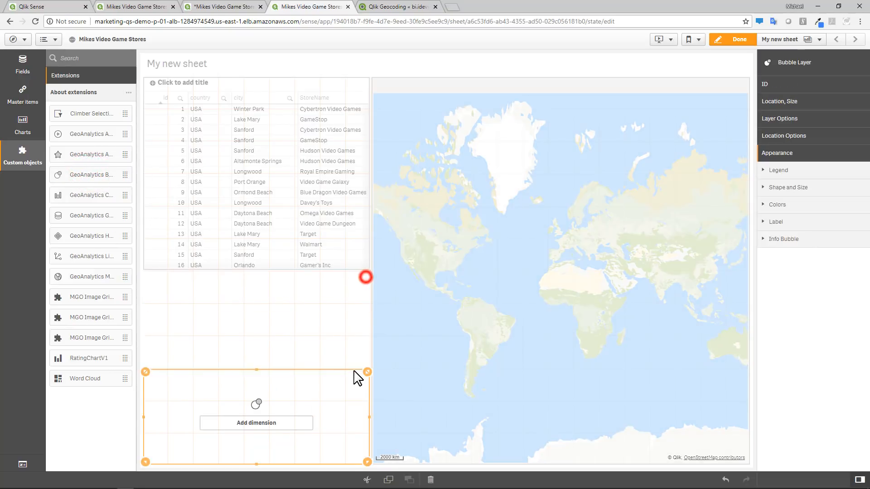
click(299, 426)
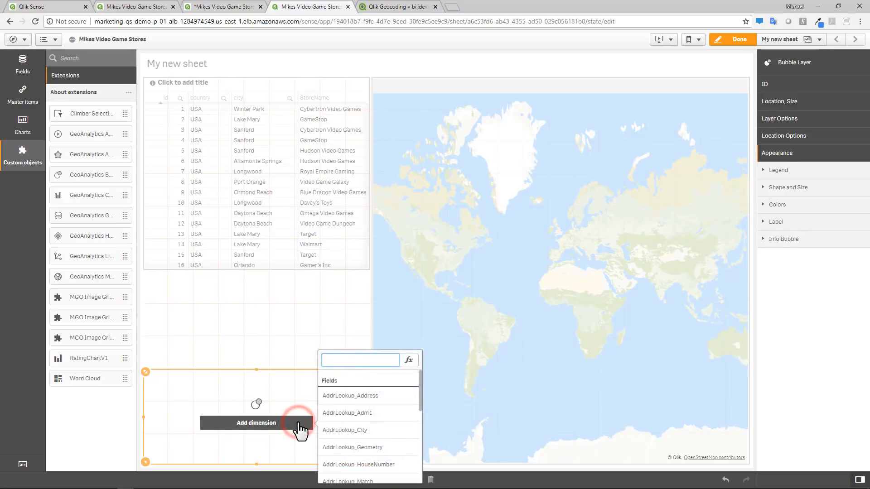
scroll(344, 430, down, 2)
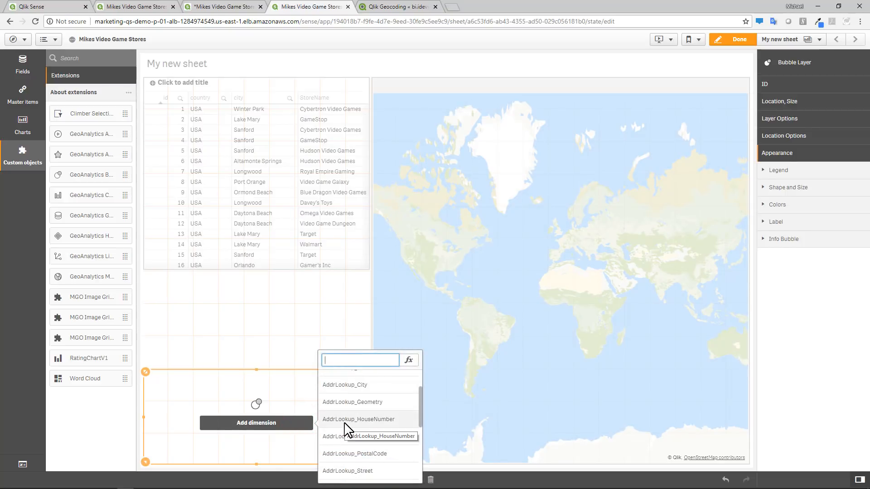
click(403, 404)
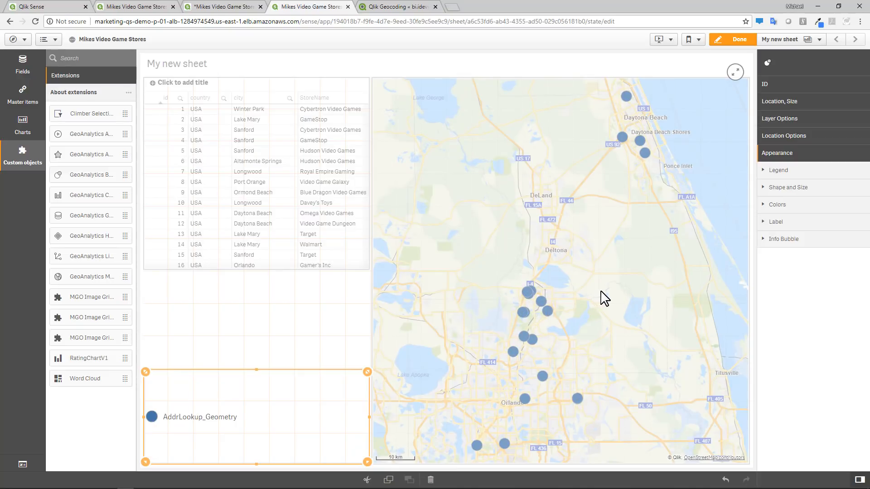
Examine at street level how precisely the store bubbles south of Sanford are placed on the map
scroll(592, 304, up, 2)
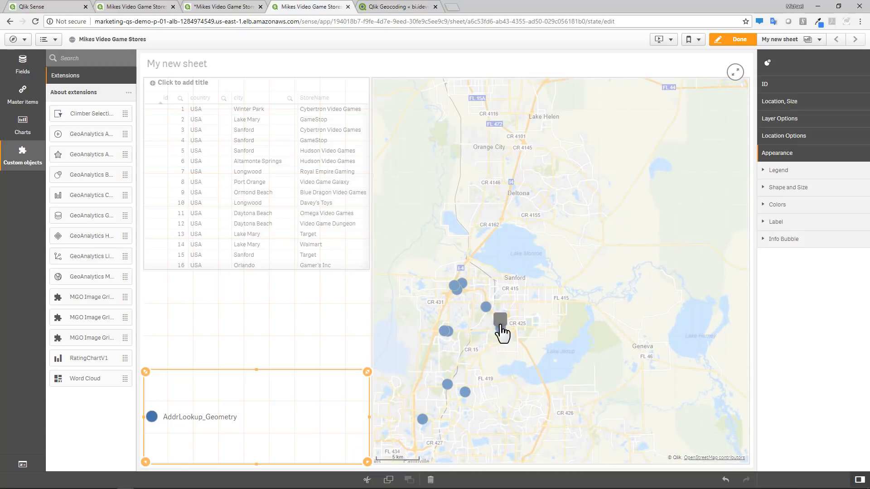
scroll(515, 344, up, 5)
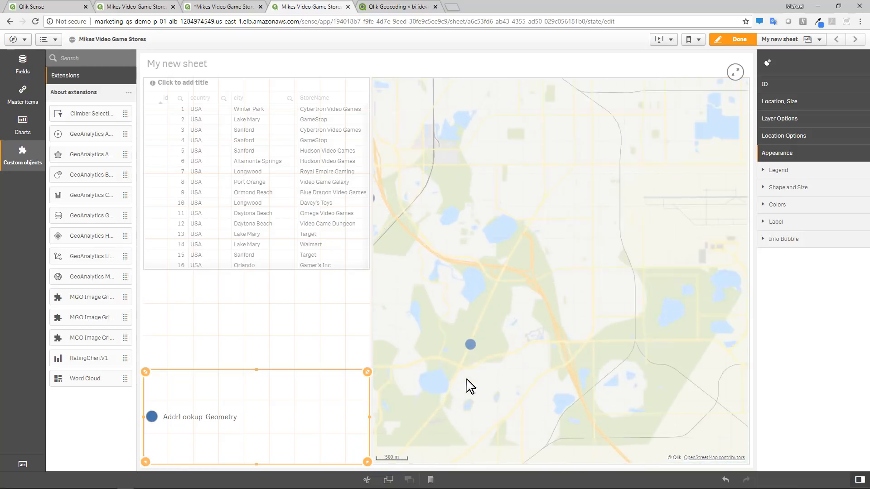
click(467, 390)
scroll(467, 376, up, 3)
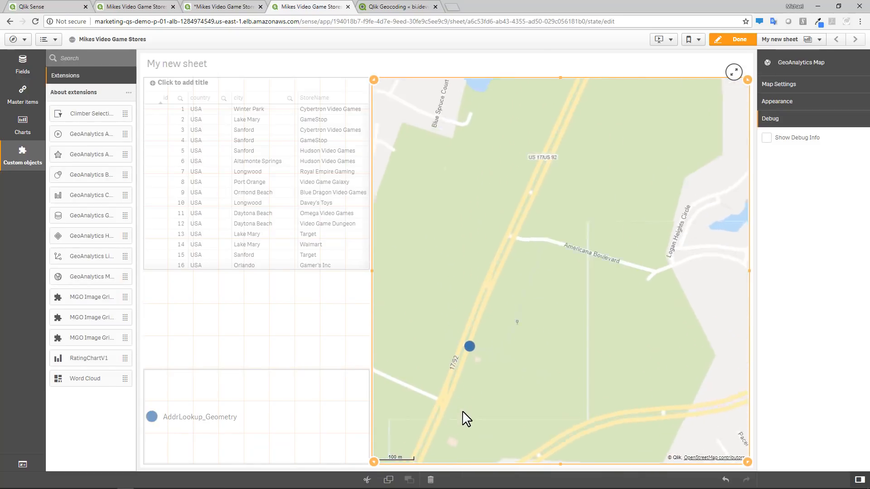
mouse_move(479, 348)
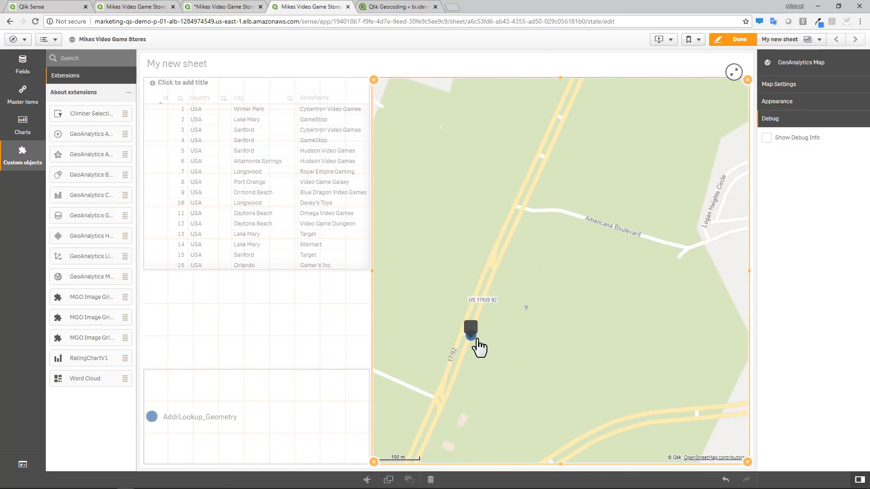
scroll(495, 359, down, 5)
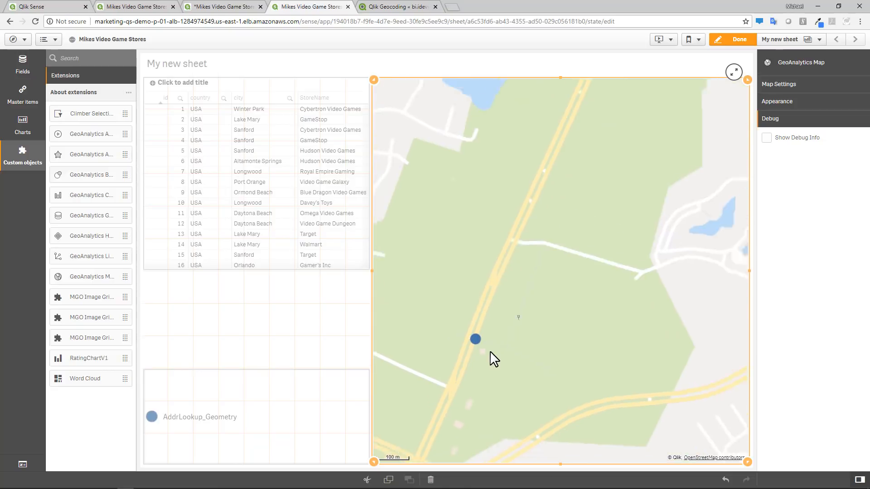
scroll(491, 350, down, 5)
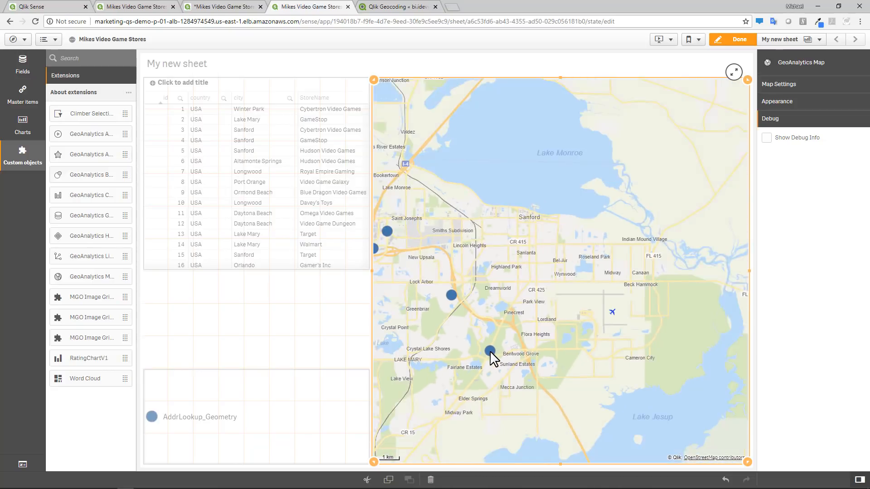
drag(515, 372, 564, 295)
Finish editing the sheet and inspect the store point along US 17/US 92 near Lake Fairy, then the full spread of stores
click(719, 43)
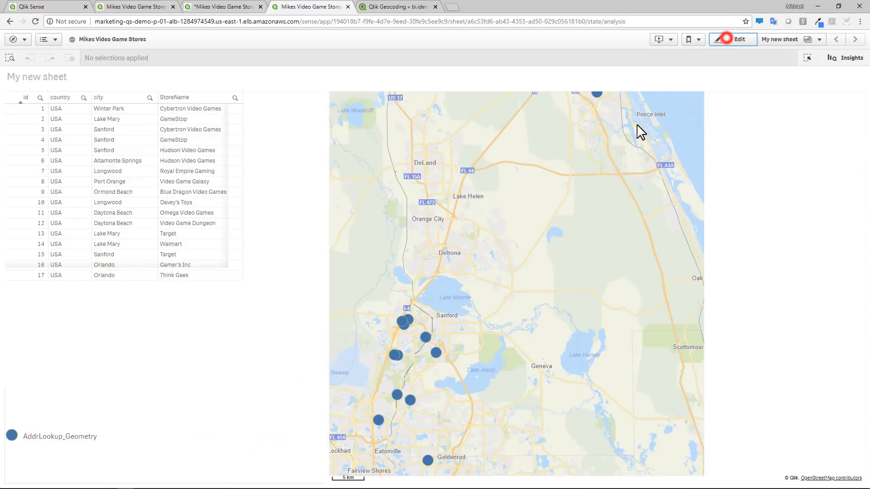
scroll(605, 379, up, 3)
scroll(602, 311, up, 2)
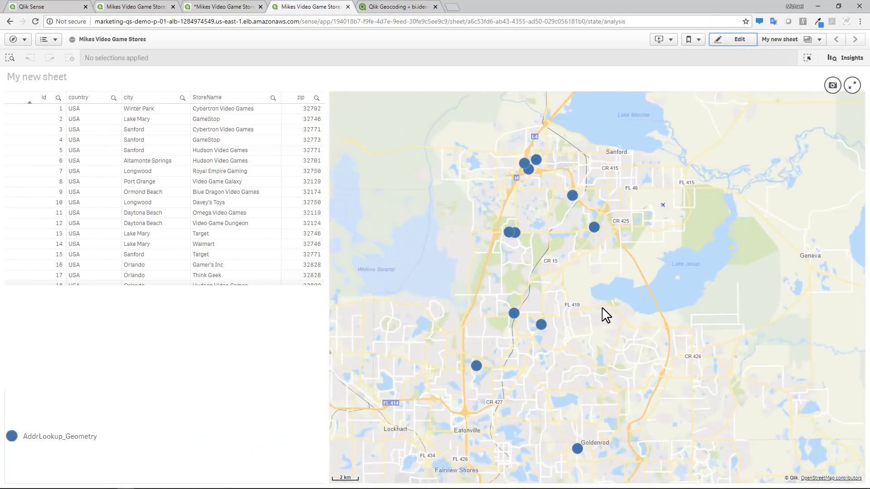
scroll(549, 280, up, 2)
scroll(414, 382, up, 3)
scroll(463, 343, up, 2)
scroll(455, 361, up, 3)
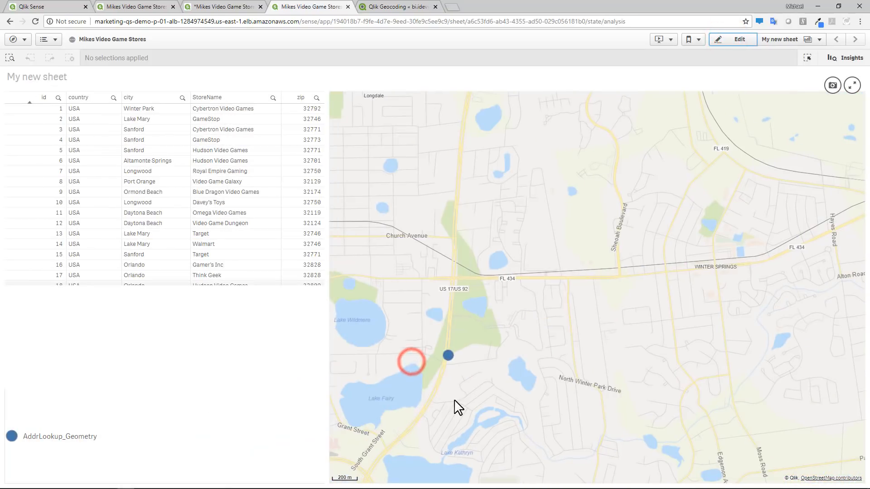
scroll(450, 357, down, 5)
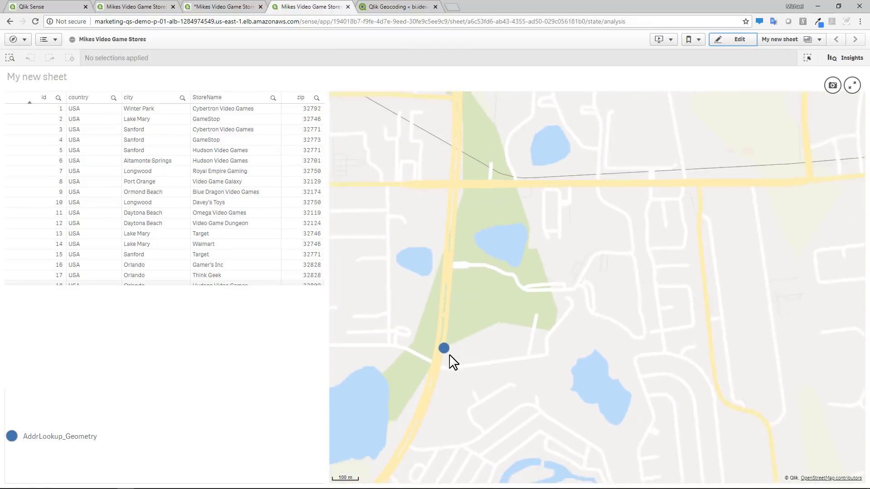
scroll(449, 354, down, 5)
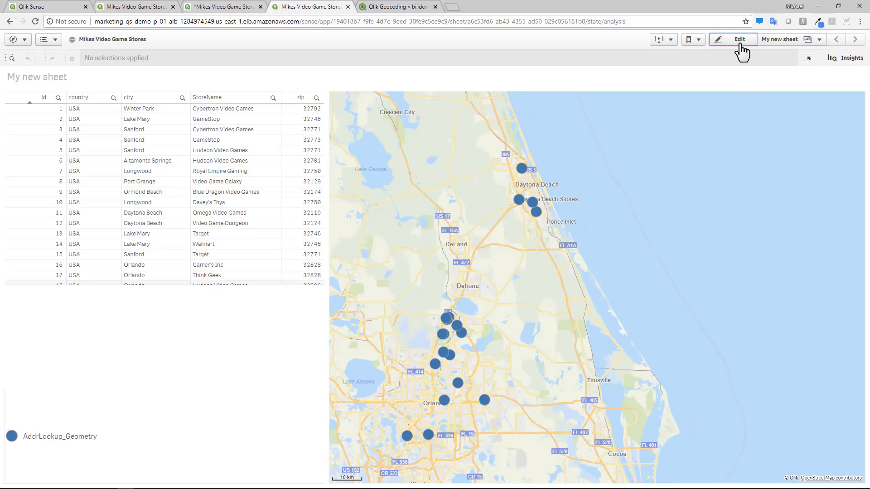
Reopen the sheet for editing and set the bubble layer's shape to Squares
click(739, 40)
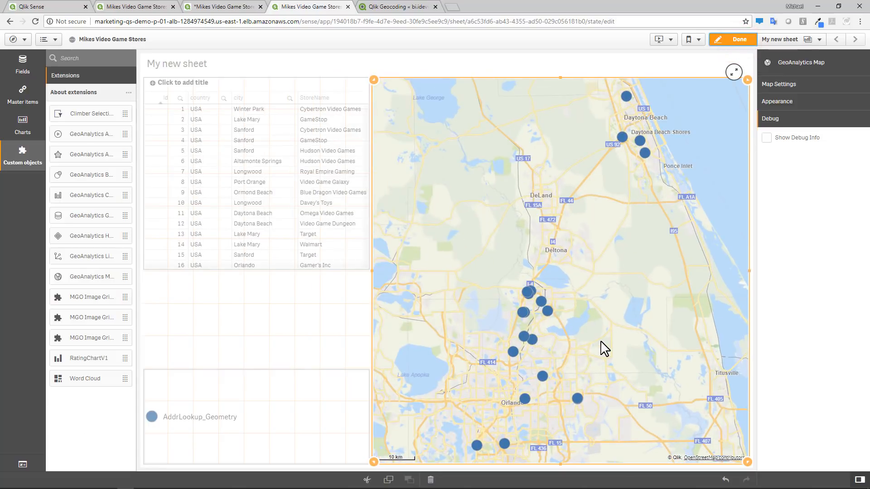
click(777, 102)
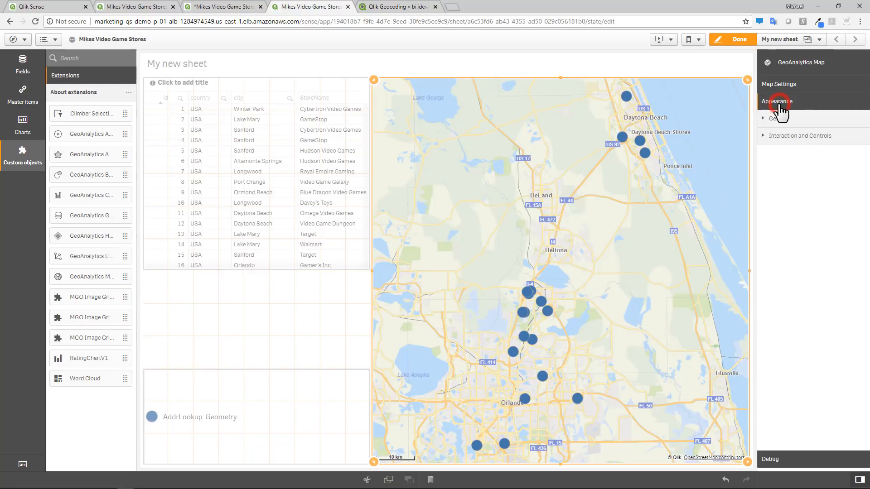
click(346, 387)
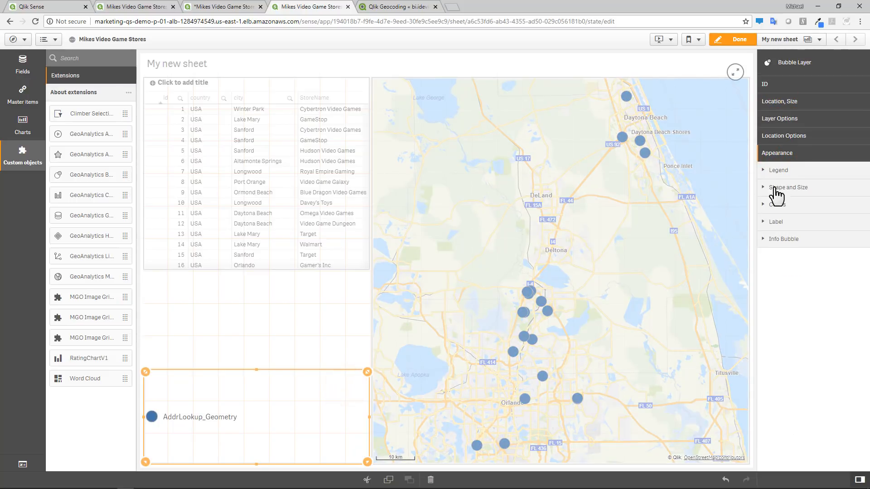
click(803, 188)
click(805, 216)
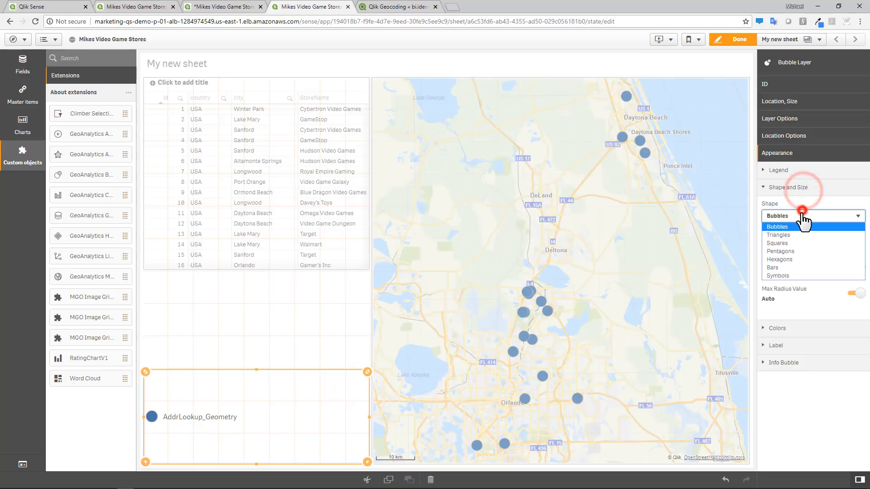
click(789, 245)
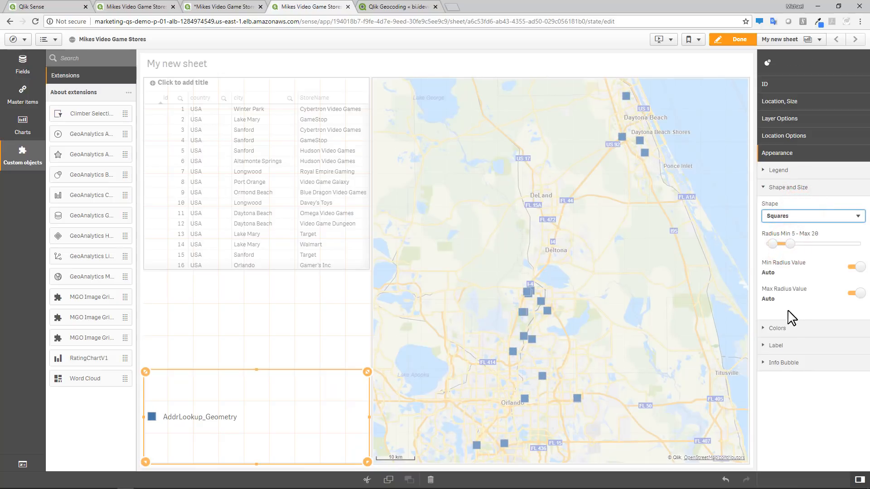
Switch the bubble layer from automatic colors to a custom single color and choose yellow for the store squares
click(786, 327)
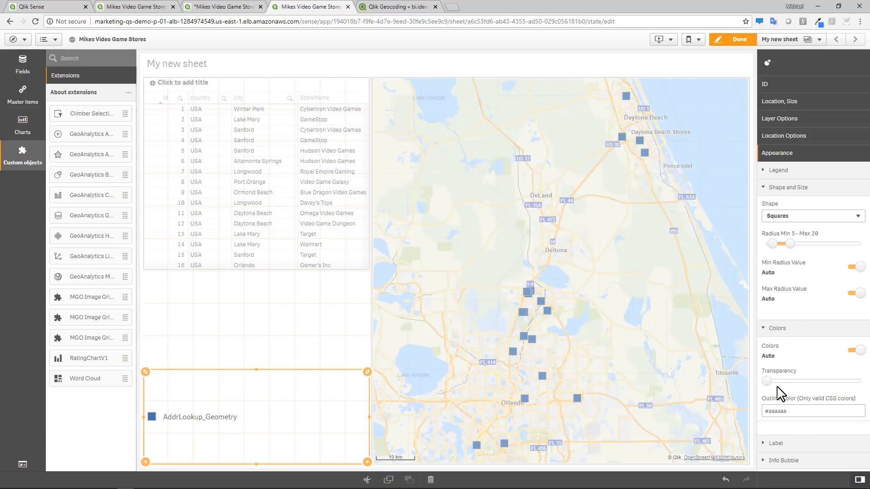
click(856, 352)
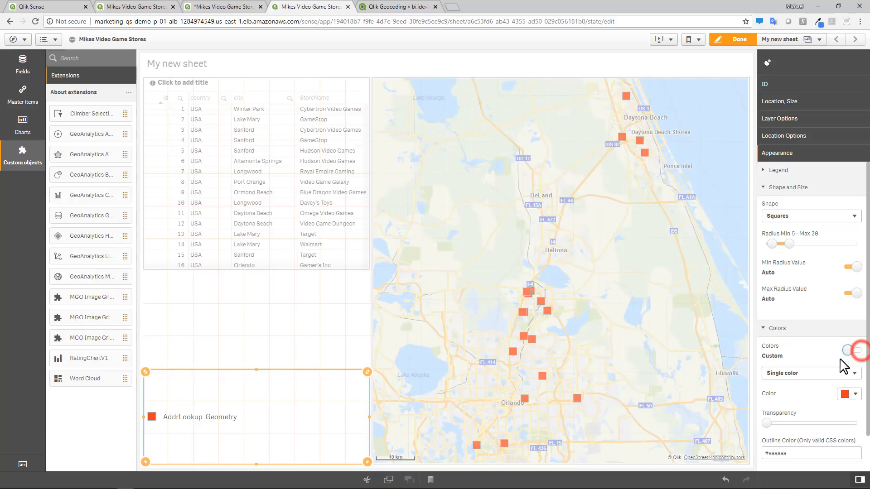
click(845, 394)
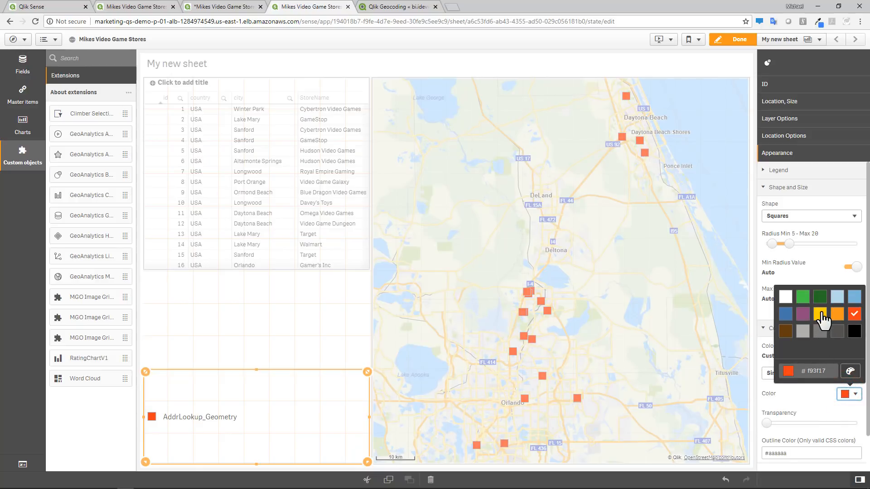
click(822, 315)
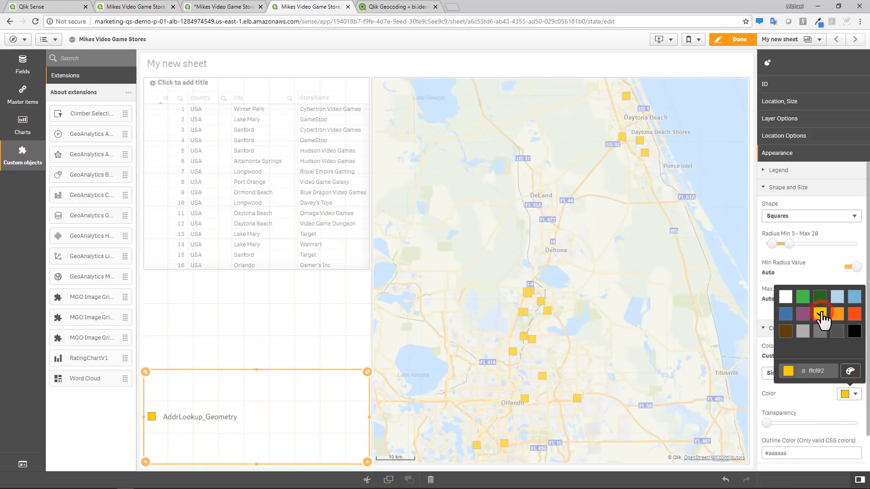
click(818, 408)
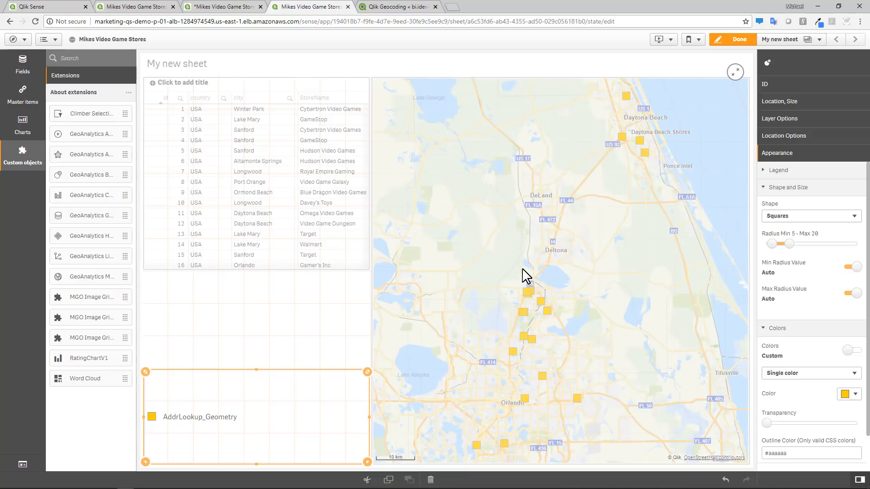
Switch to the Qlik Geocoding web page and open its Qlik Geocoding Template guide
click(410, 10)
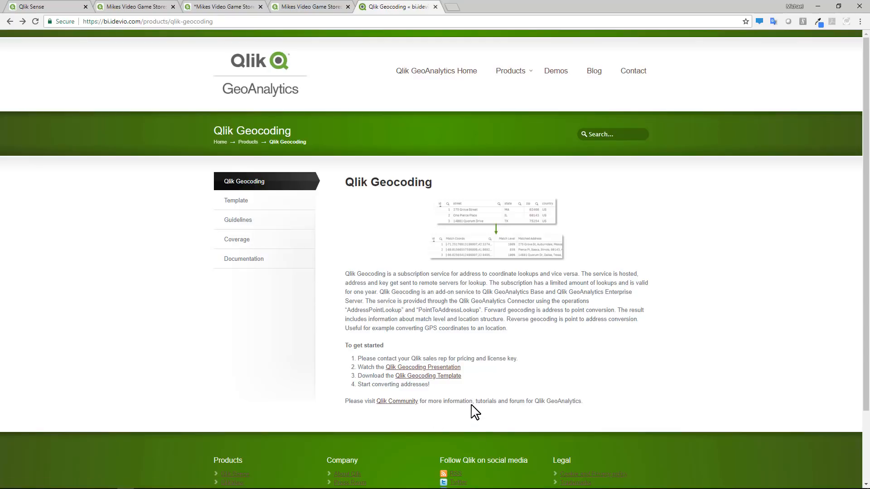
click(441, 383)
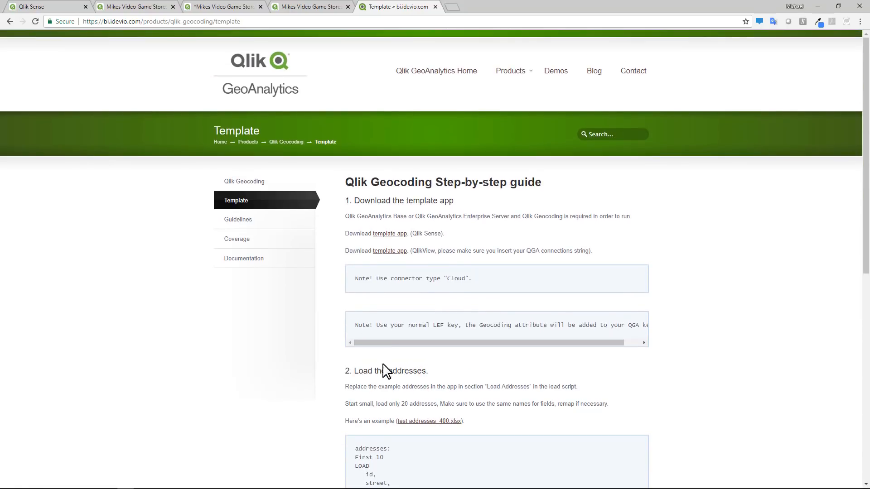
click(393, 235)
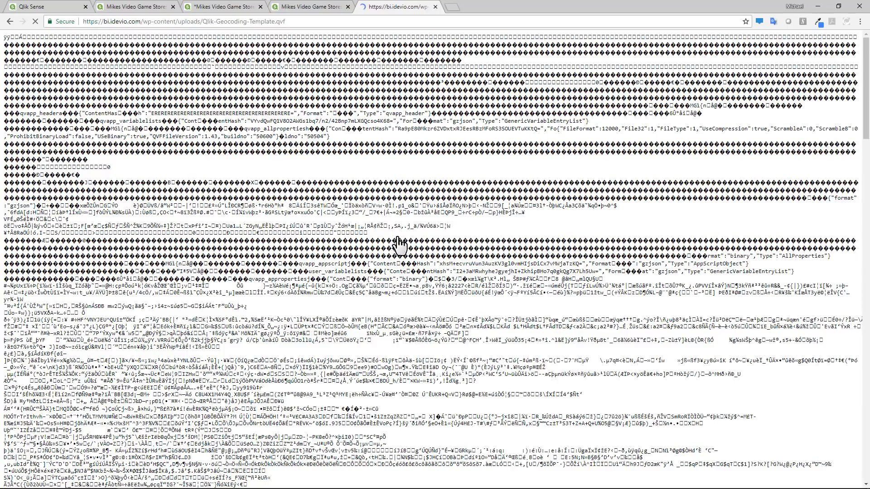
click(9, 22)
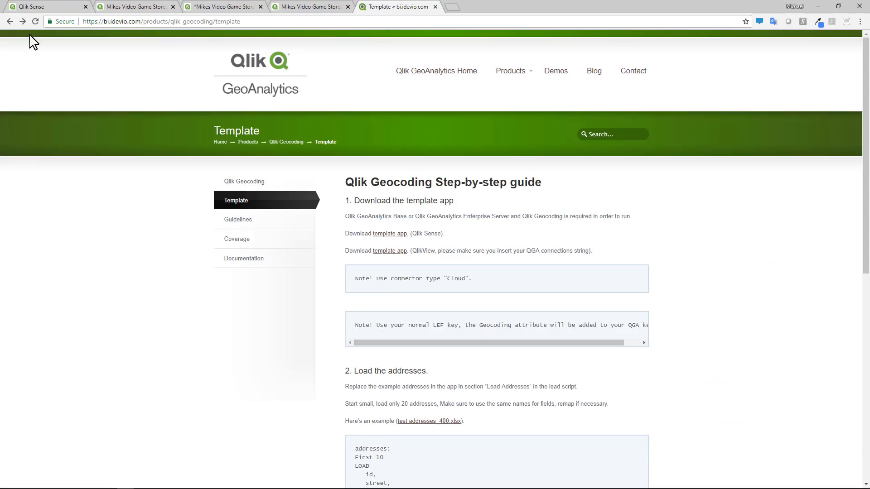
right_click(389, 235)
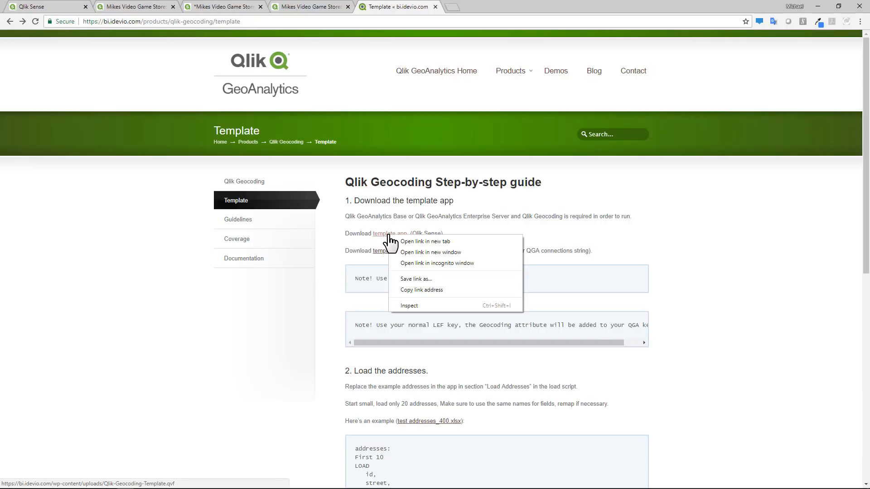
click(417, 280)
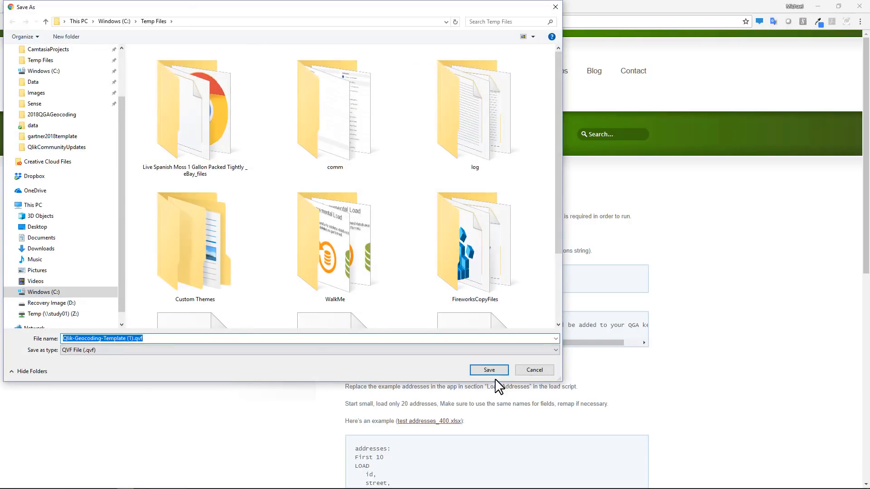
click(545, 370)
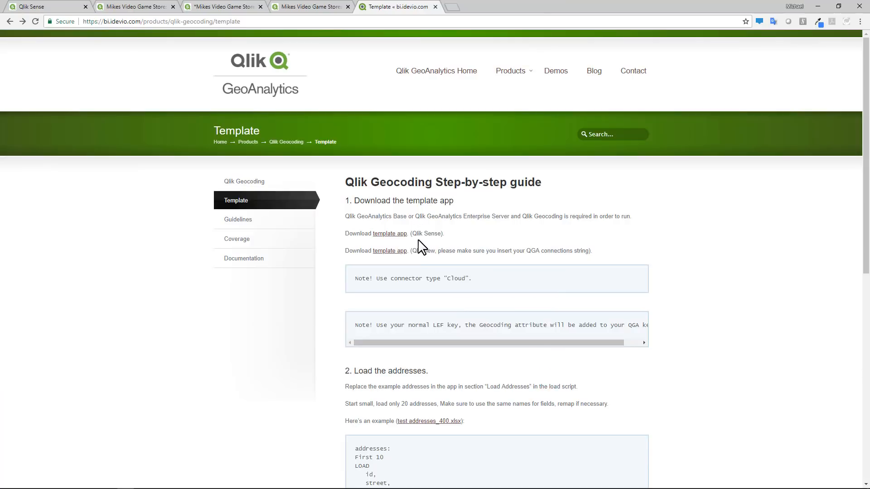
Read the remaining sections of the step-by-step guide and view the Geocoding app's details in the Qlik Sense hub
scroll(433, 277, down, 7)
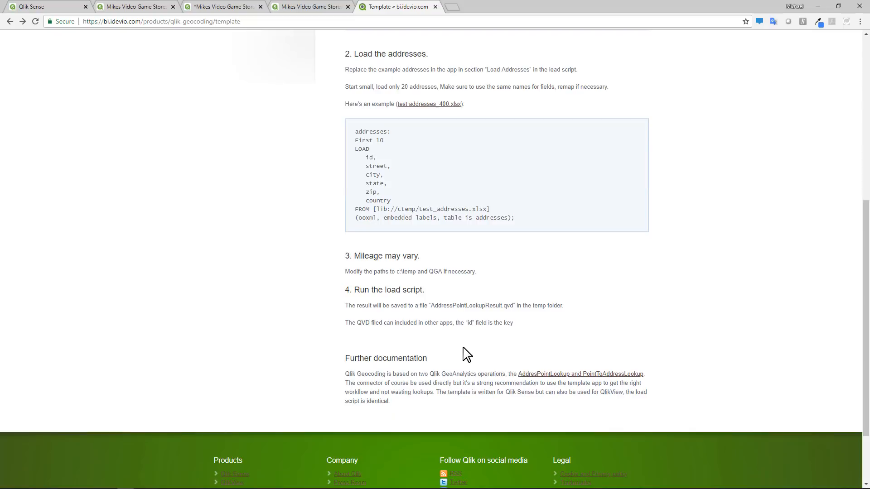
scroll(467, 354, up, 6)
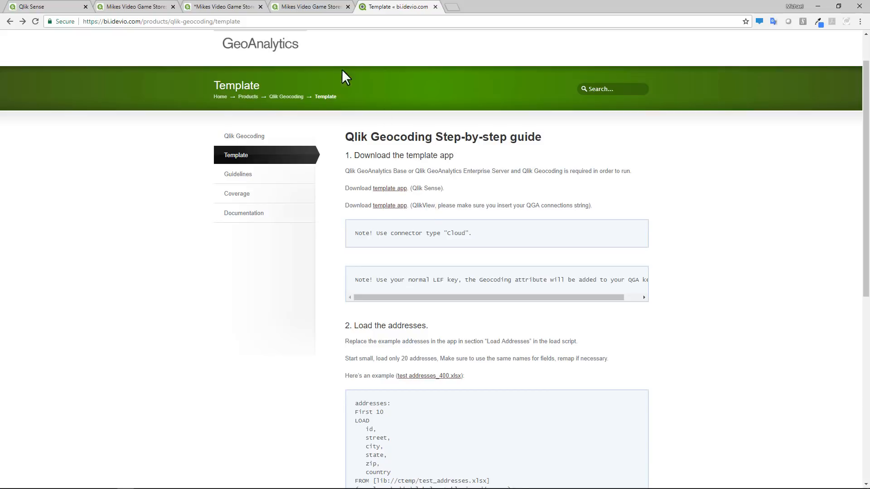
click(48, 7)
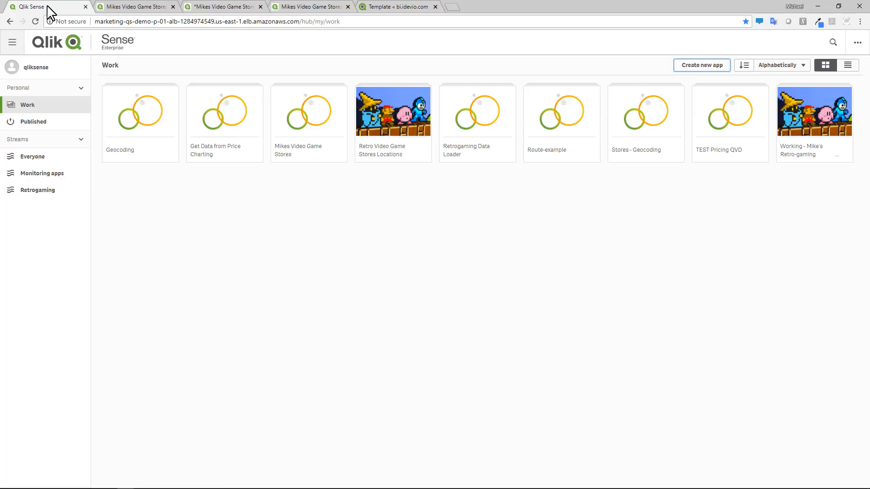
click(170, 150)
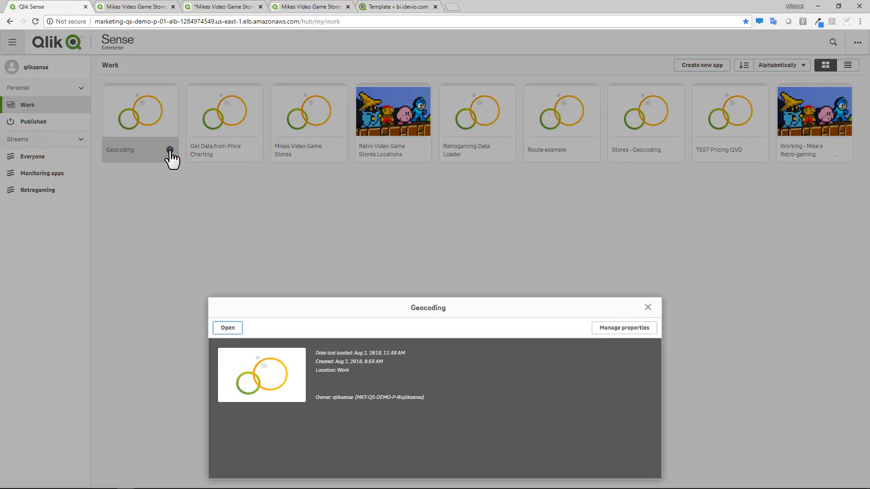
click(649, 308)
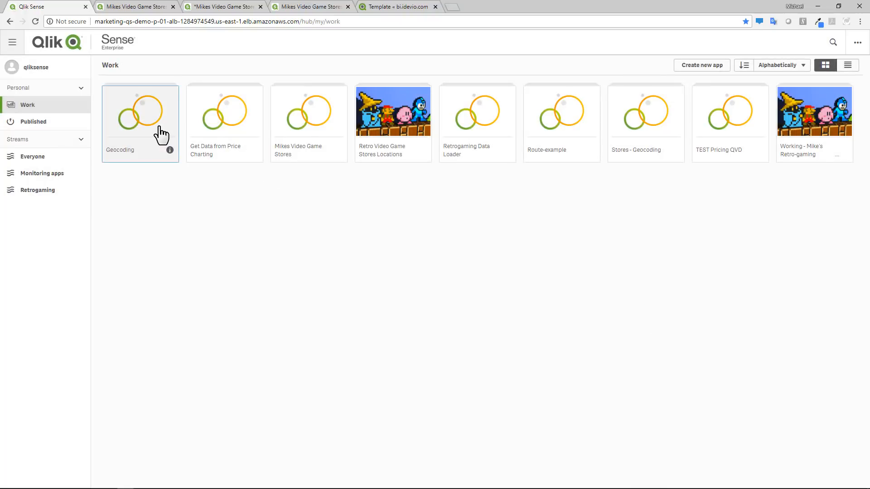
click(396, 6)
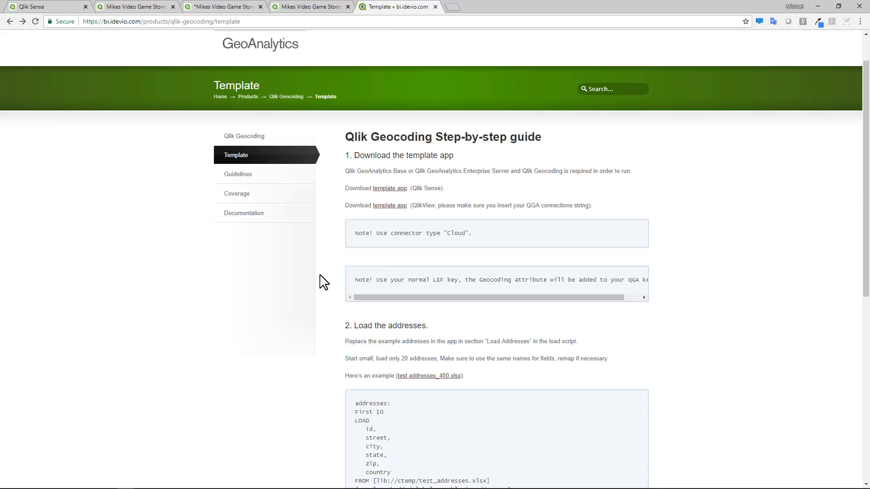
right_click(386, 189)
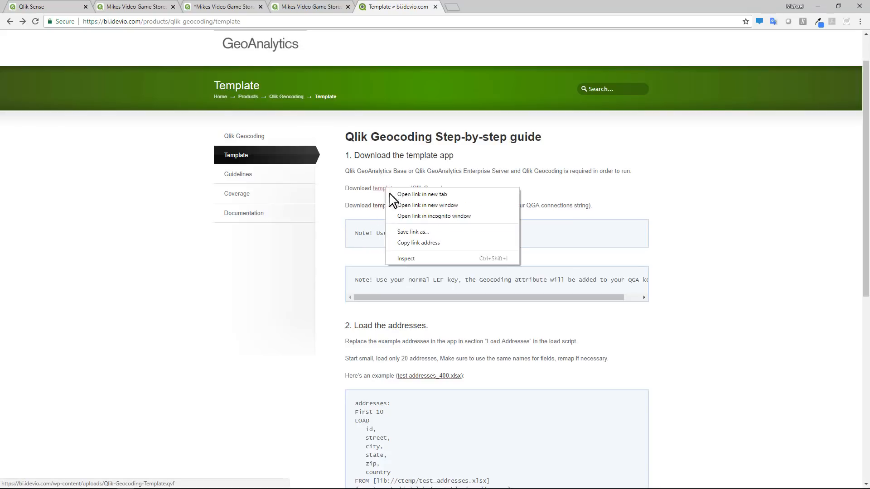
click(416, 231)
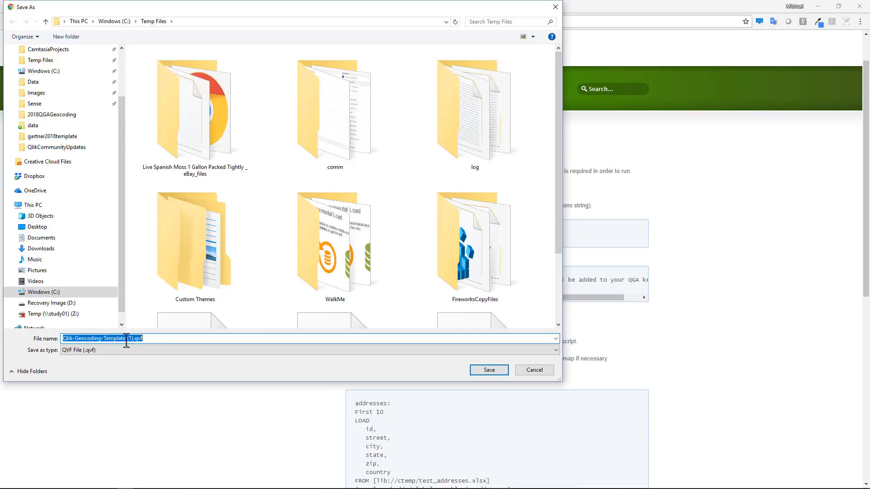
click(542, 371)
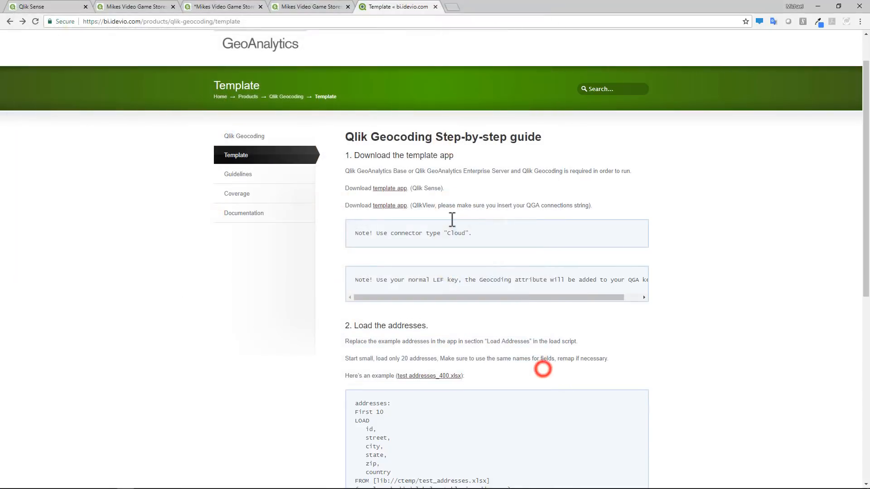
Open the Qlik Management Console in a new browser tab from the Amazon Qlik Sense bookmarks and show its Apps list
click(452, 8)
click(137, 38)
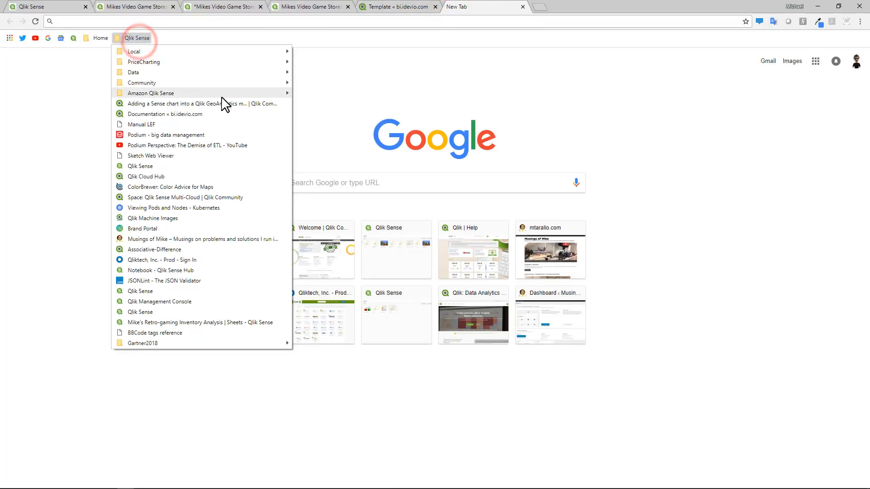
click(262, 93)
click(321, 104)
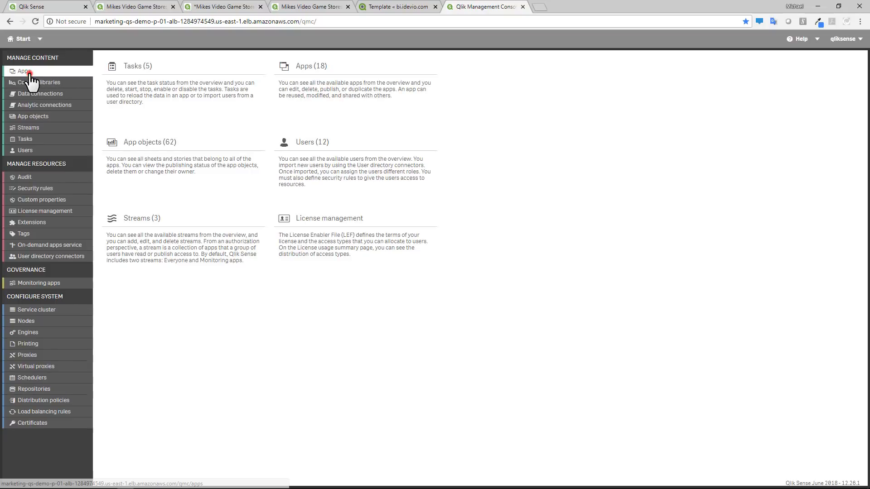
click(25, 73)
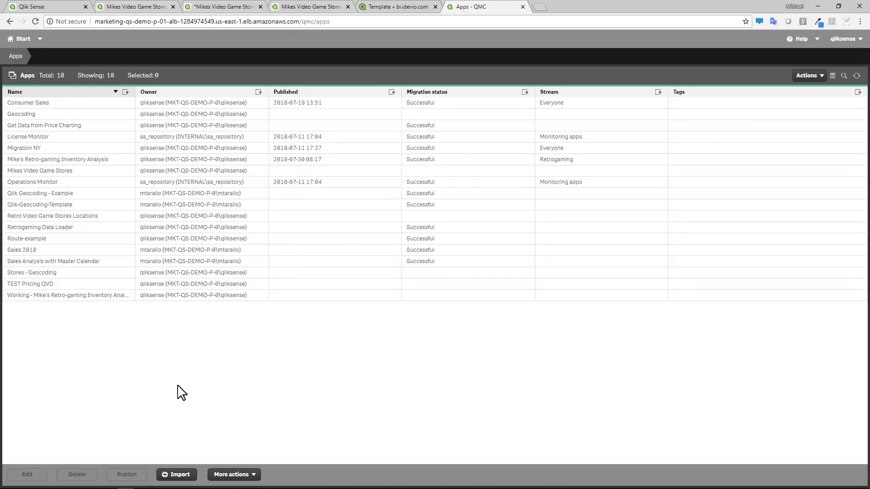
Import the file Qlik-Geocoding-Template.qvf from Temp Files as an app named Qlik-Geocoding-Template
click(176, 476)
click(370, 208)
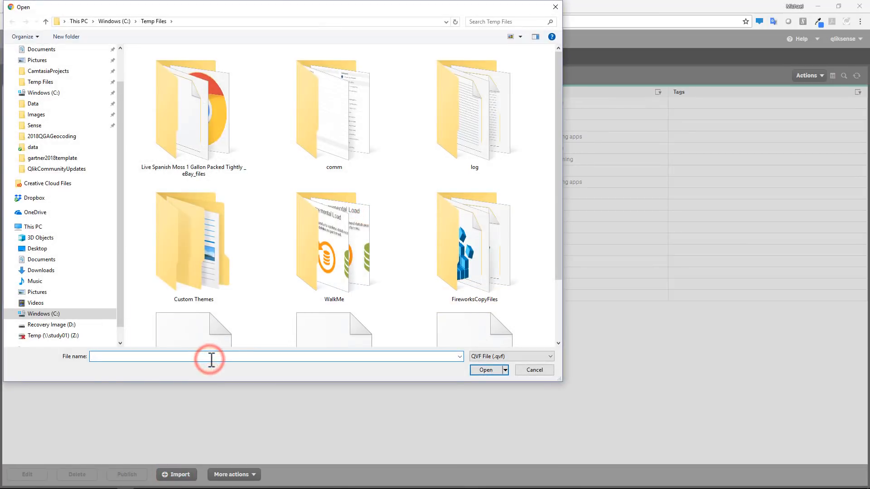
text(qlik)
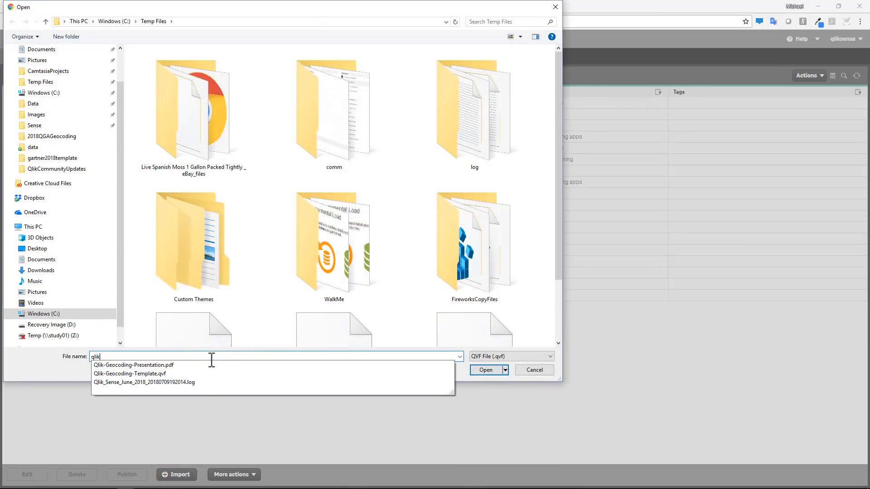
click(163, 374)
click(492, 369)
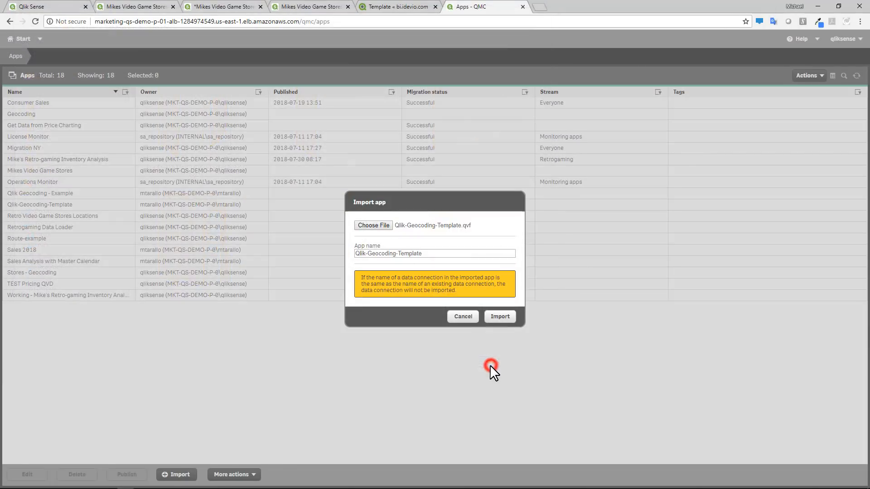
click(494, 319)
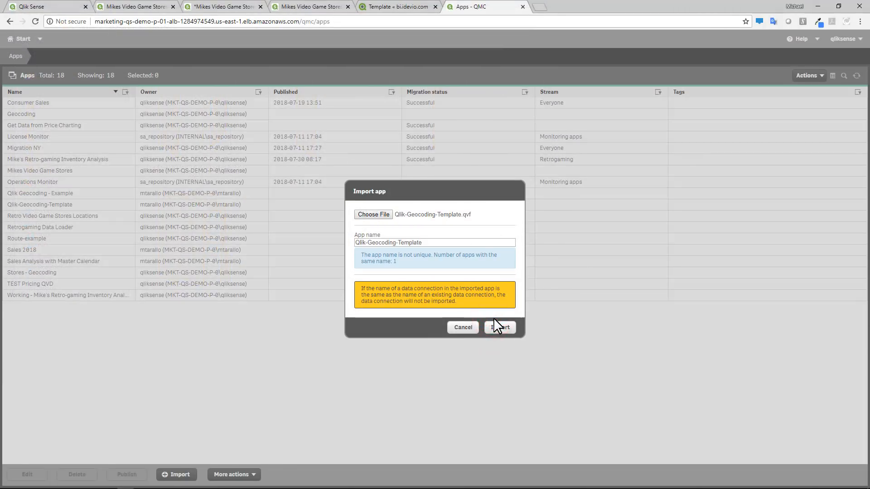
click(495, 327)
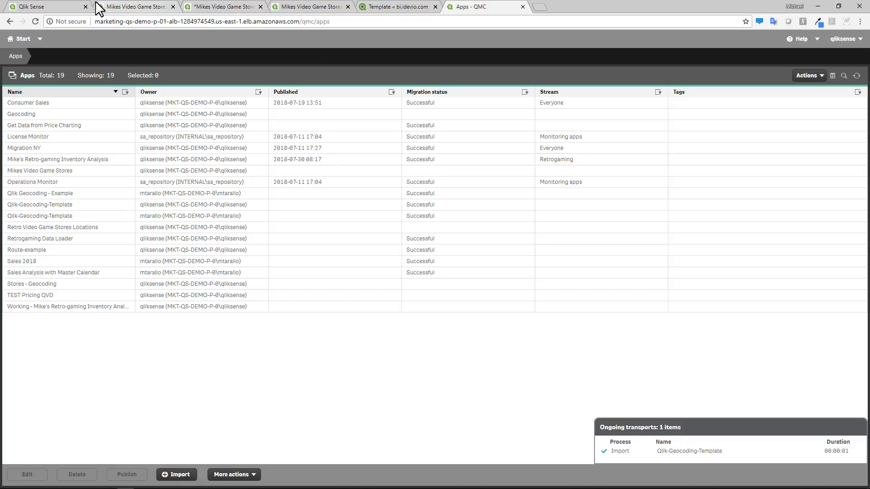
Return to the Qlik Sense hub, reload its Work area and open the Qlik-Geocoding-Template app
click(45, 5)
click(36, 22)
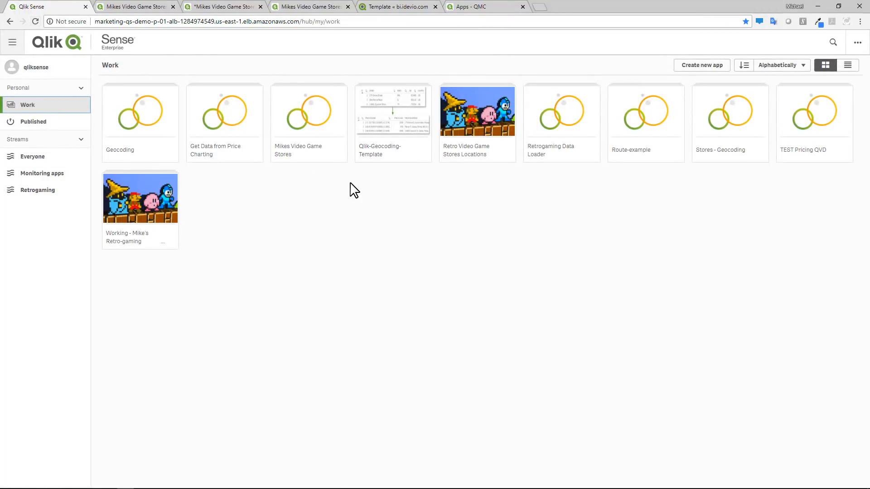
click(384, 132)
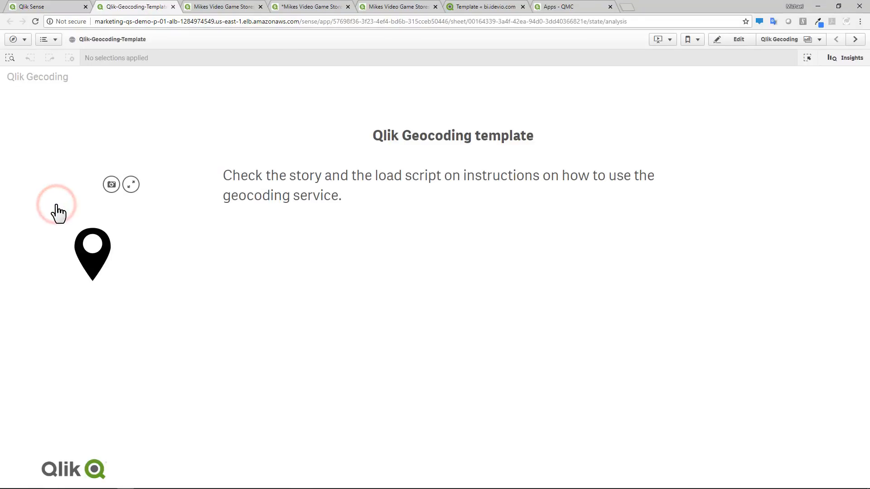
Look through the template app's Input and Result sheets and open its data load editor in a new tab
click(854, 41)
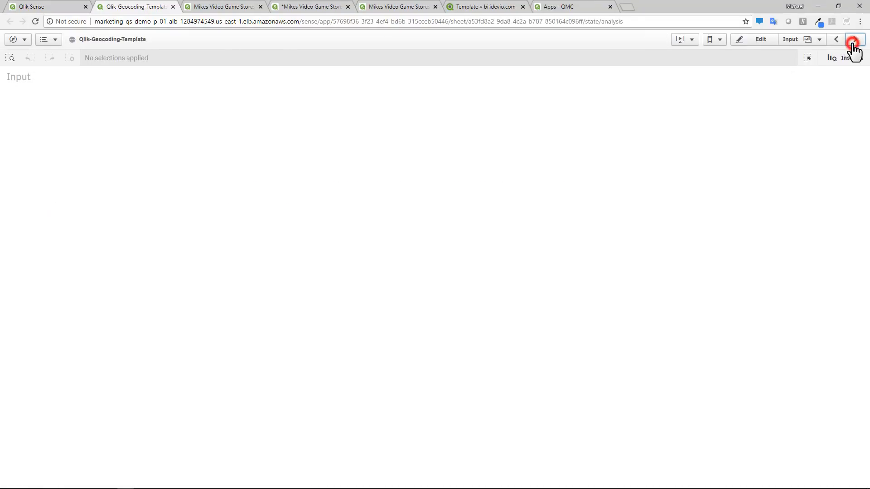
click(854, 42)
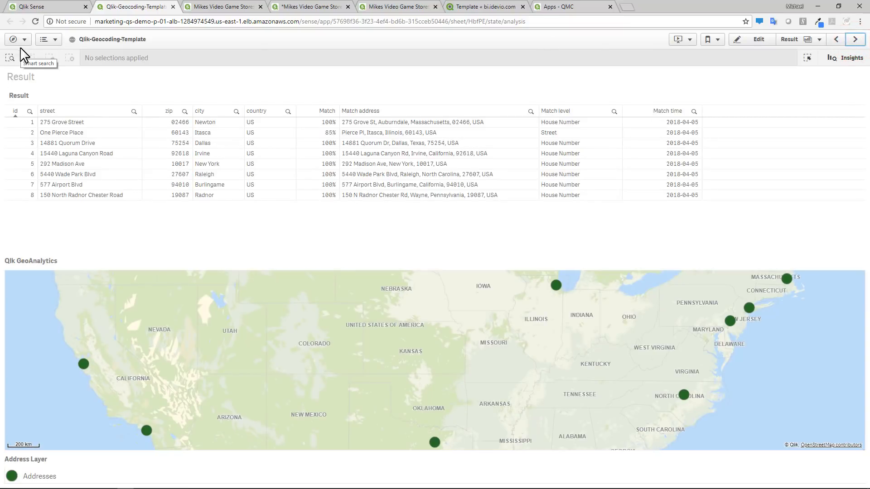
click(28, 41)
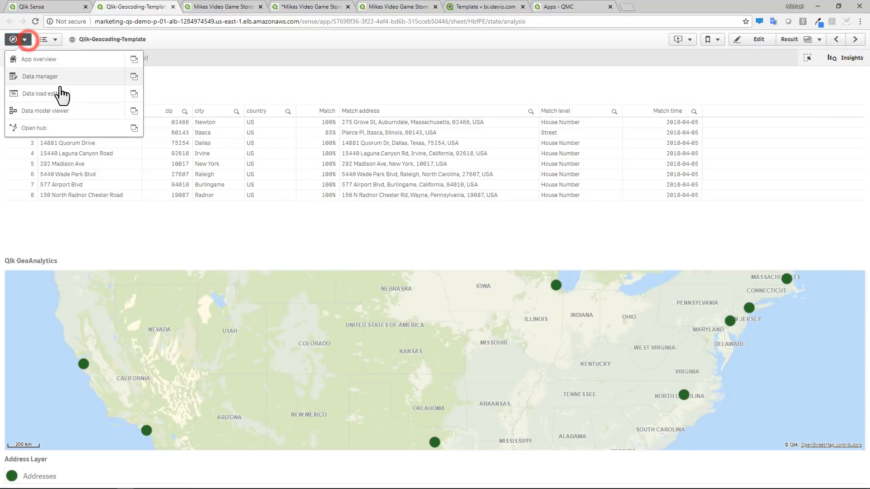
click(137, 97)
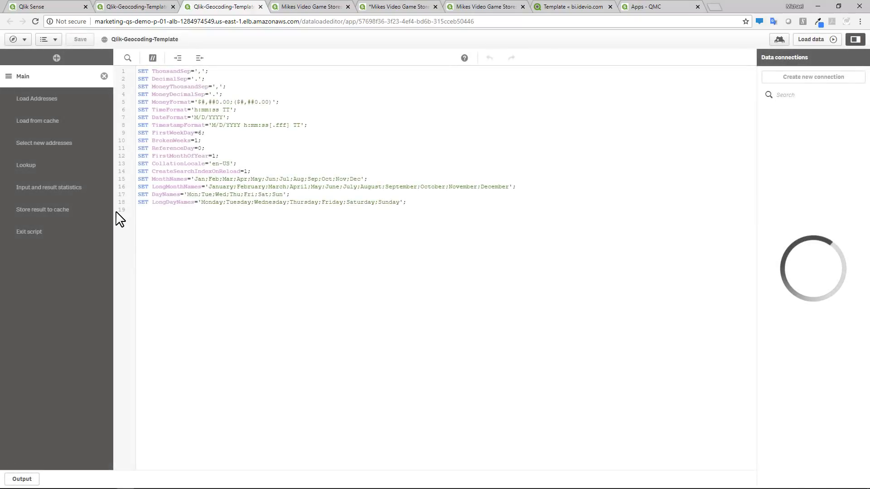
Review the template's load script sections from Load Addresses through Load from cache, Select new addresses and Lookup to Input and result statistics
click(69, 103)
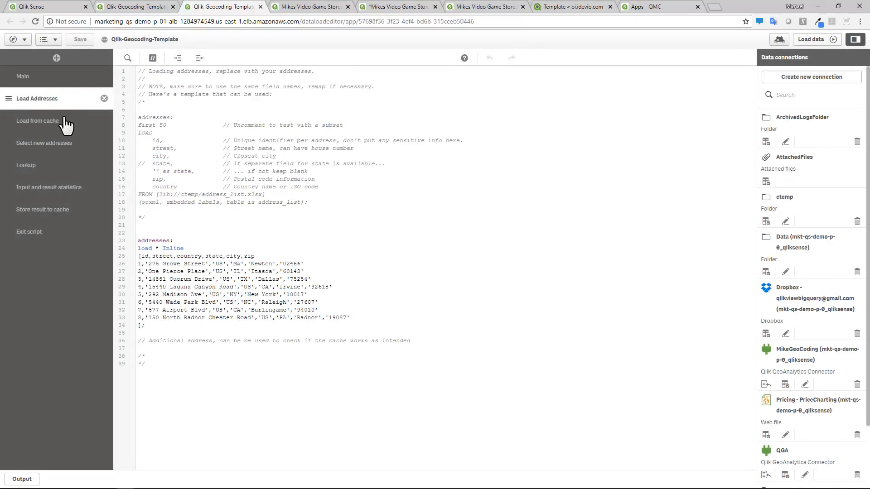
click(67, 122)
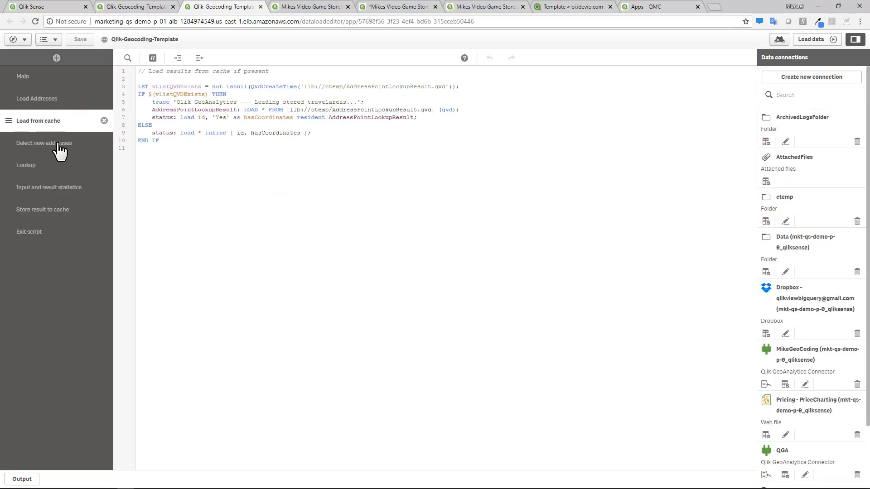
click(59, 145)
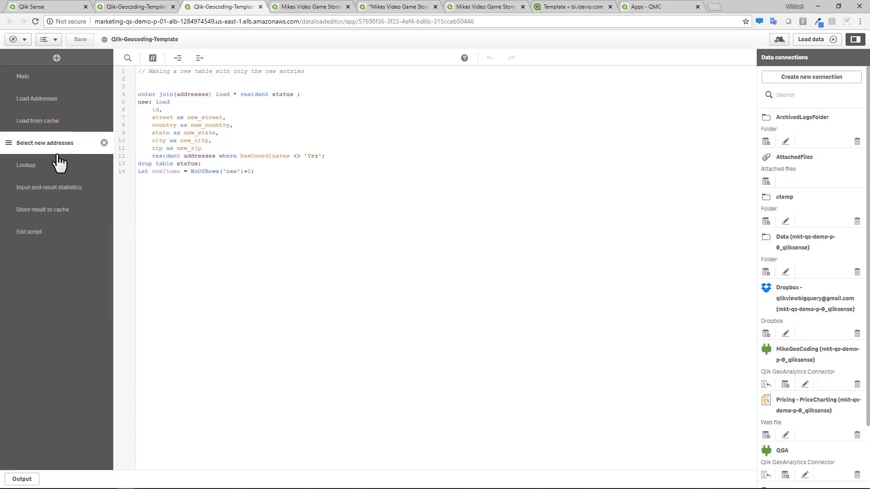
click(59, 172)
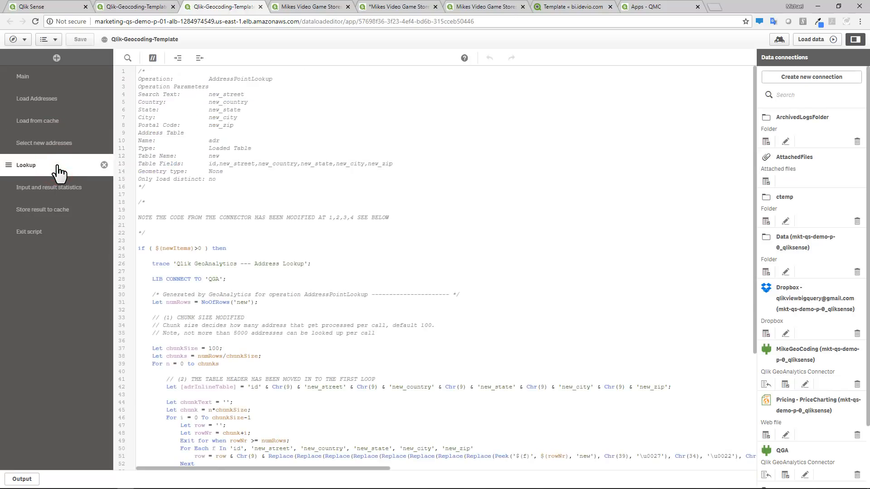
click(57, 188)
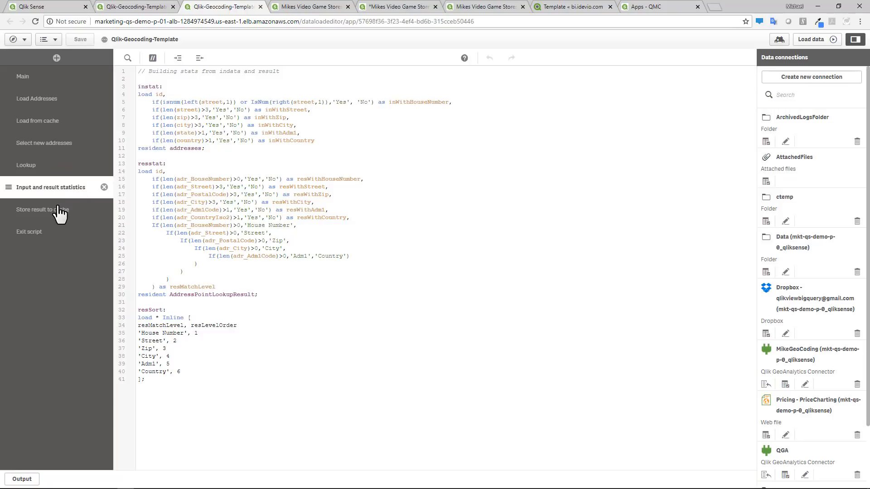
Return to the template app's Result sheet and switch to the Input and Result statistics sheet
click(153, 10)
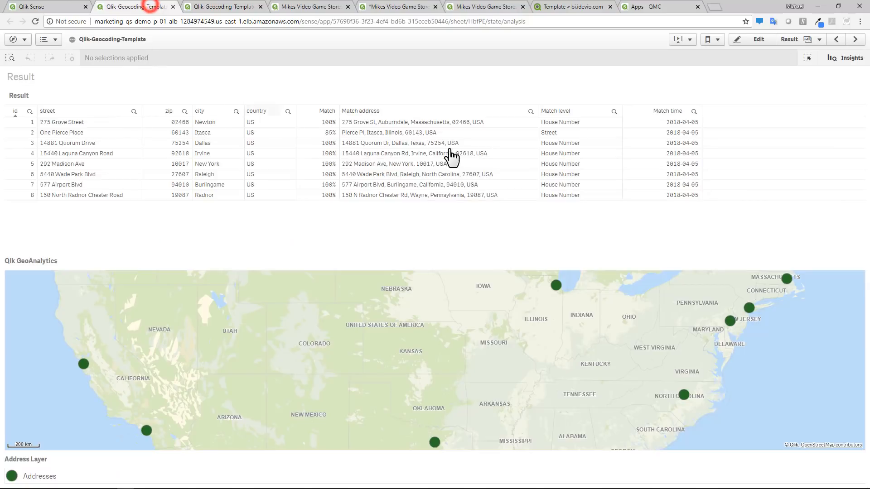
click(789, 40)
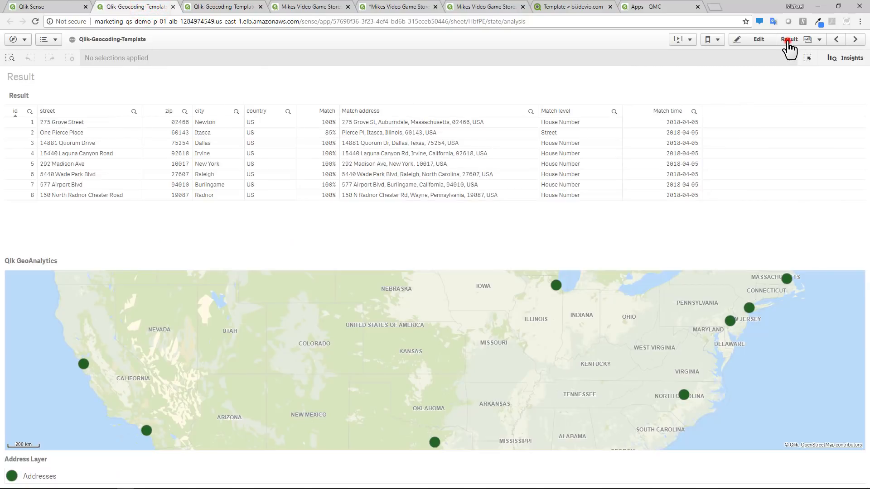
click(545, 125)
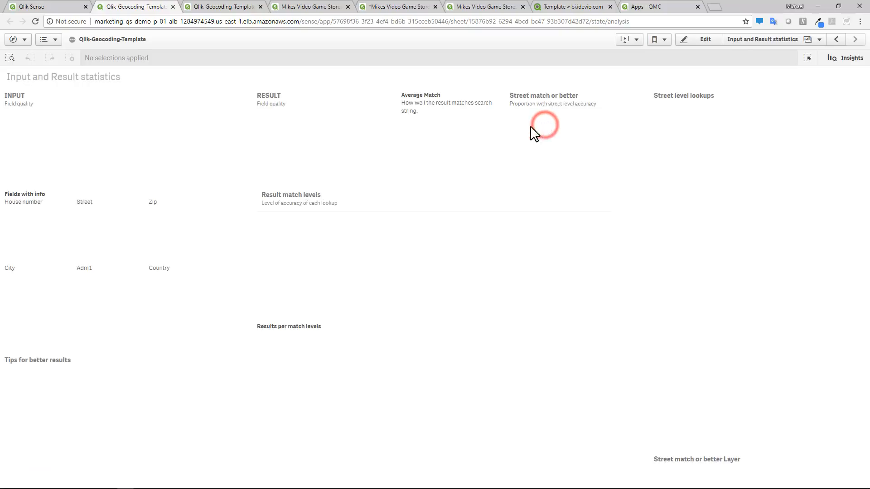